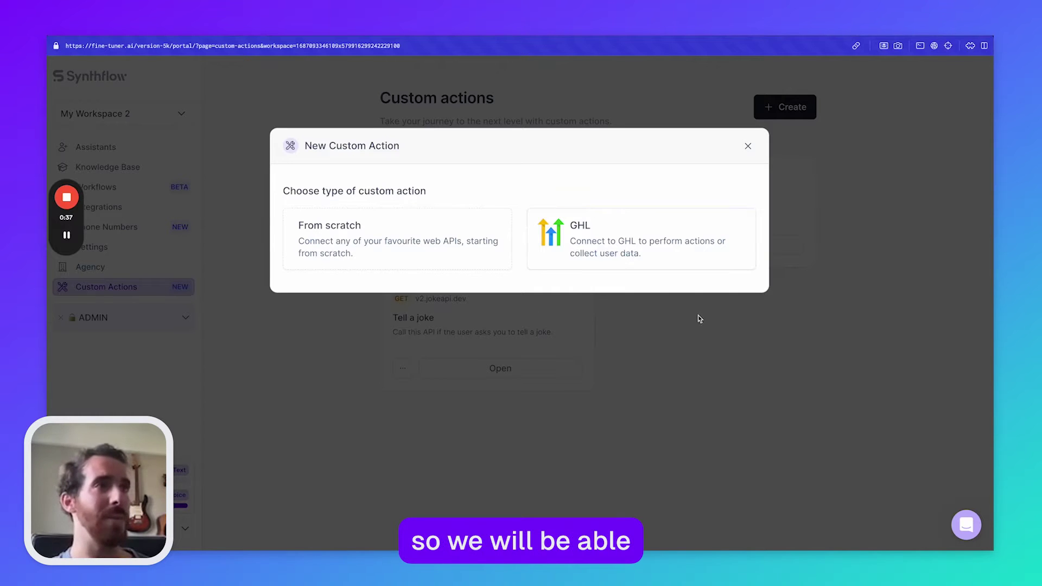
Step: Create a custom action 'Get Real Estate Properties' with a description and speech 'Wait a second while I get the results.'
{"action": "left_click", "coordinate": [489, 249]}
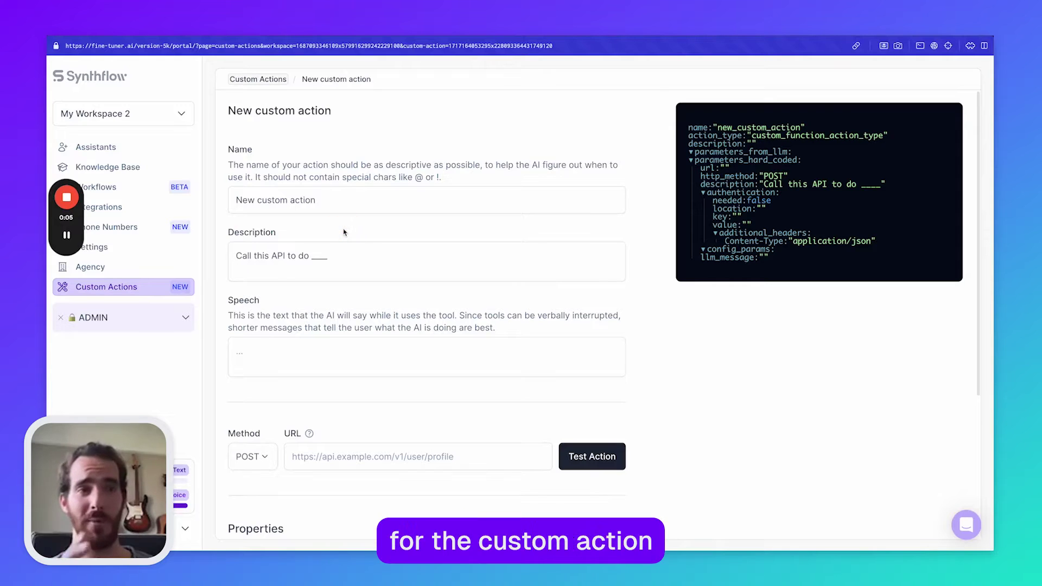
{"action": "left_click", "coordinate": [327, 207]}
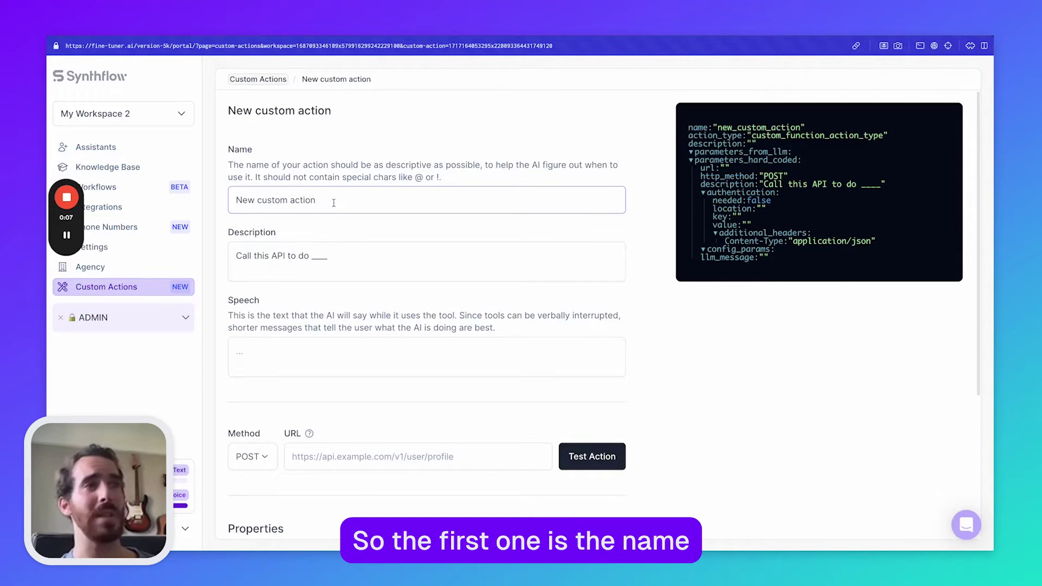
{"action": "left_click_drag", "start_coordinate": [333, 203], "coordinate": [231, 188]}
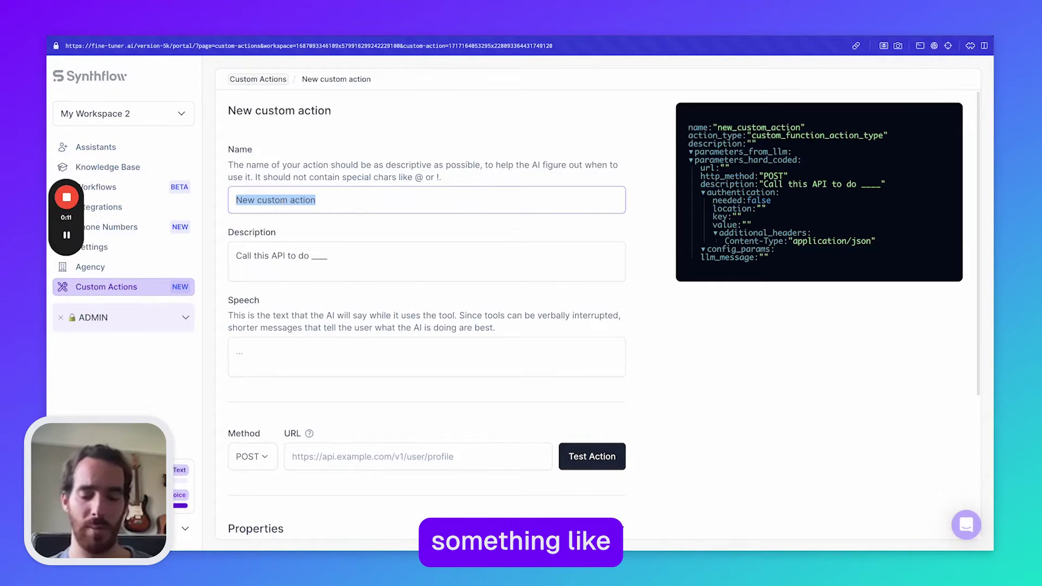
{"action": "type", "text": "Get Real Esta"}
{"action": "type", "text": "te Properties"}
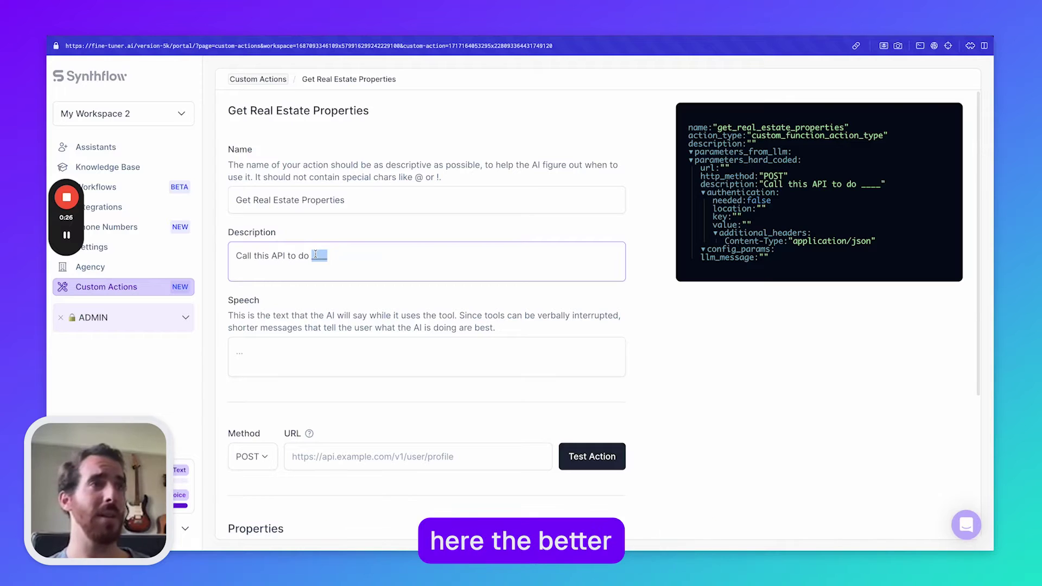
{"action": "type", "text": "get real estate properties."}
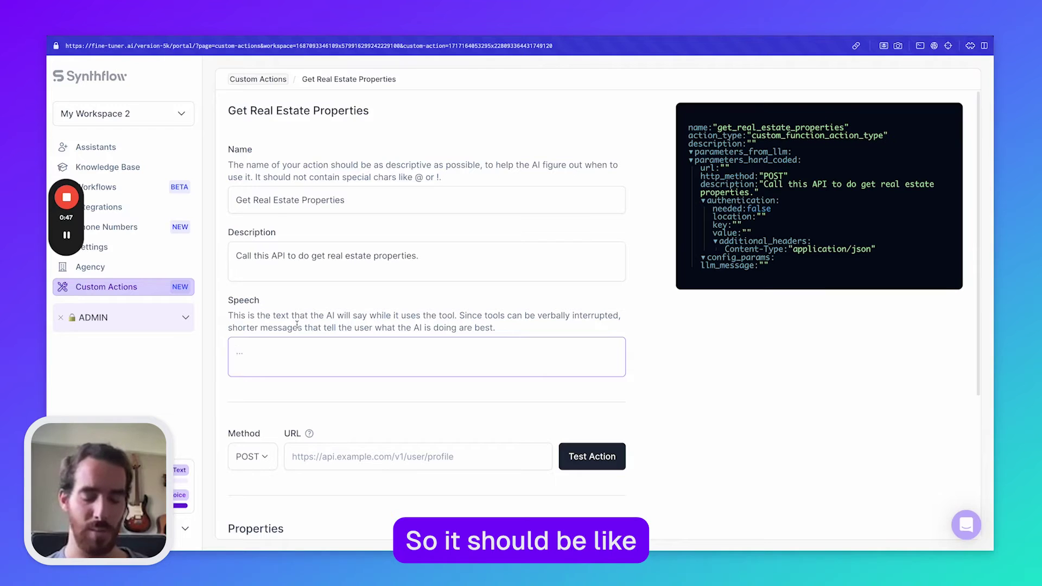
{"action": "type", "text": "Wait a second "}
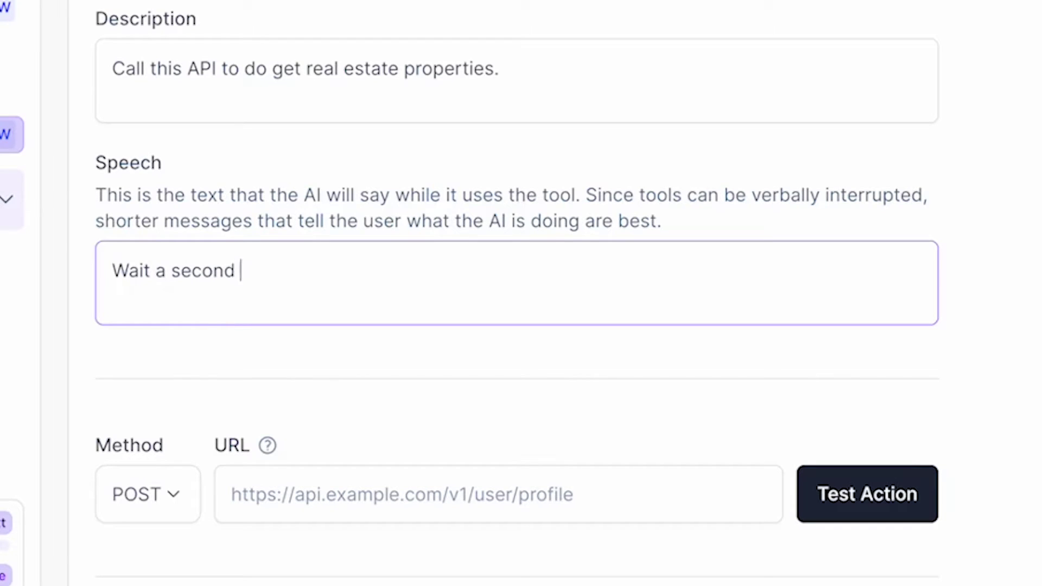
{"action": "type", "text": "while I get the results."}
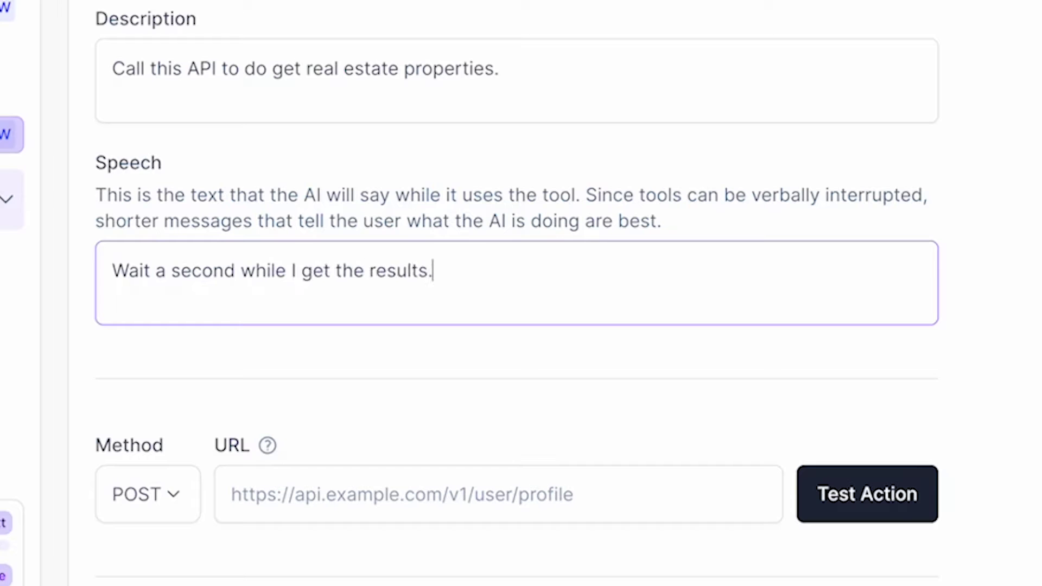
{"action": "left_click", "coordinate": [408, 477]}
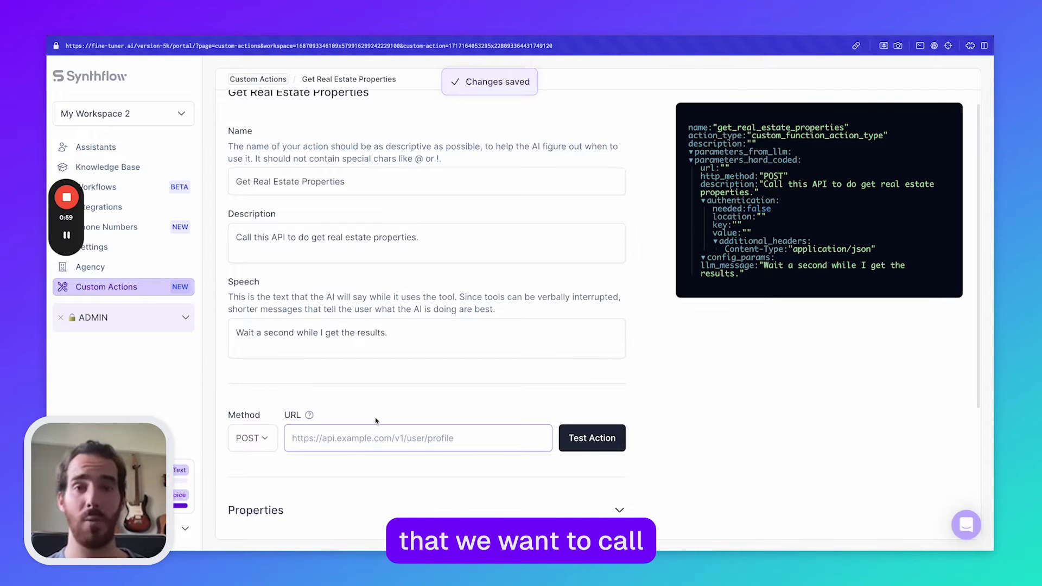
{"action": "scroll", "coordinate": [376, 421], "scroll_direction": "down", "scroll_amount": 3}
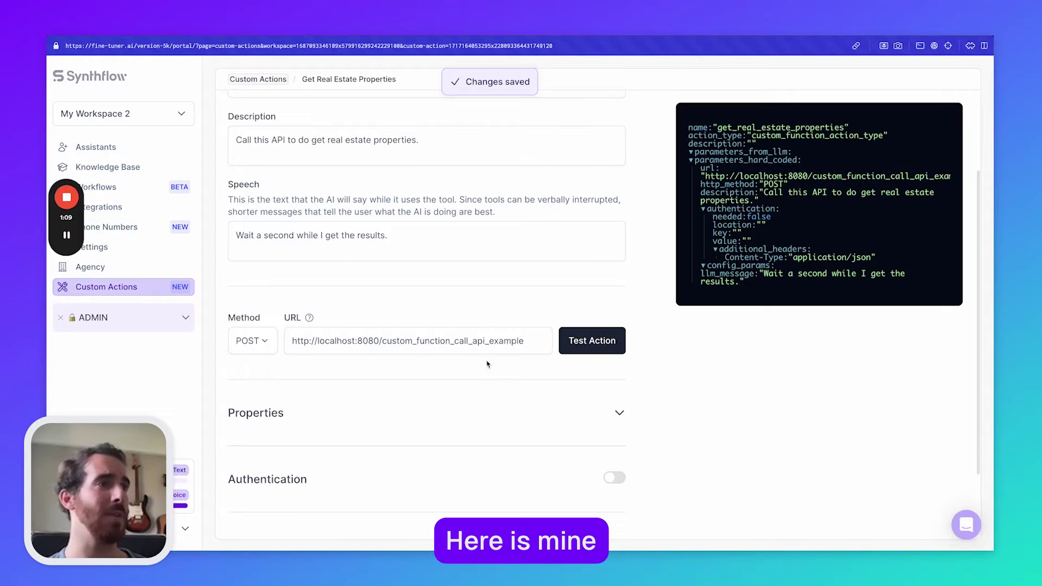
{"action": "left_click", "coordinate": [591, 340]}
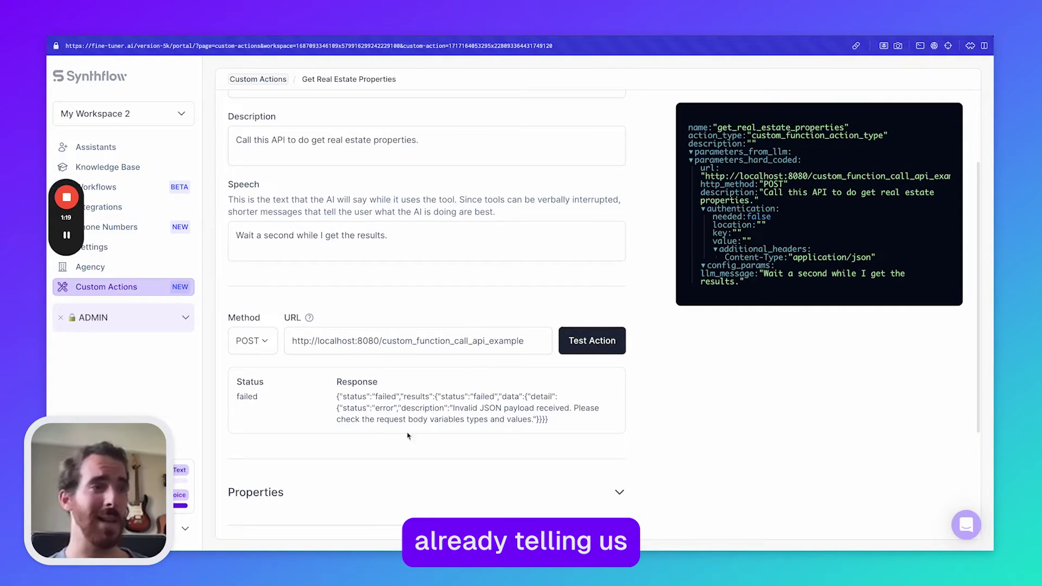
{"action": "scroll", "coordinate": [408, 435], "scroll_direction": "down", "scroll_amount": 3}
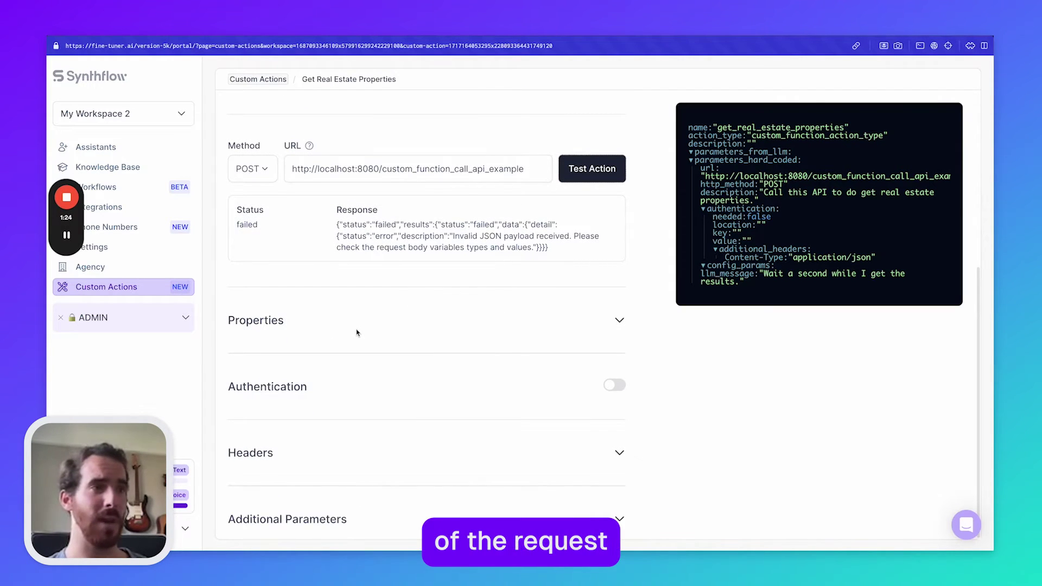
Step: Add two LLM parameters, city and price, and paste in a description for each
{"action": "left_click", "coordinate": [346, 323]}
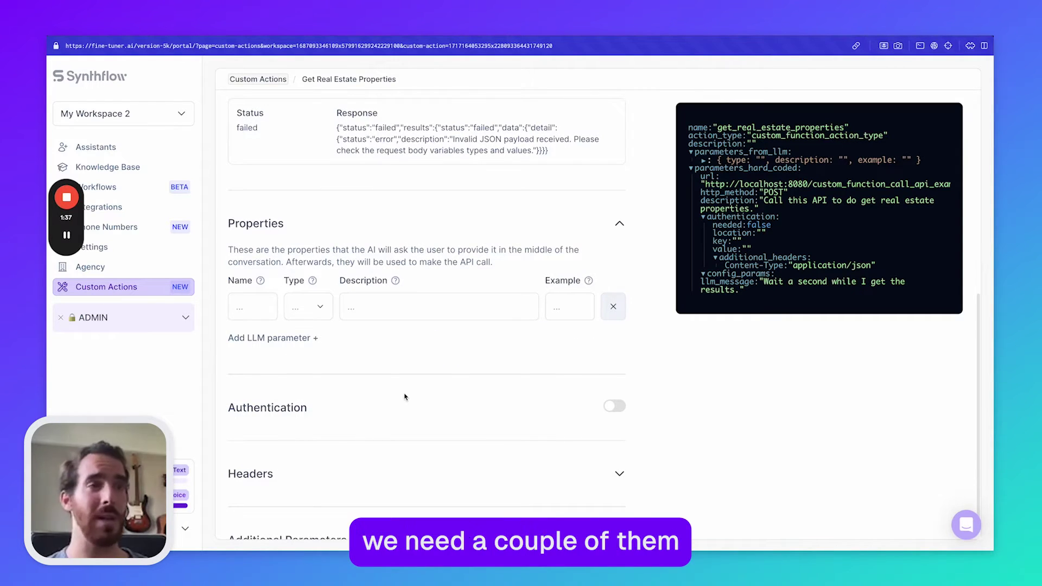
{"action": "left_click", "coordinate": [252, 307]}
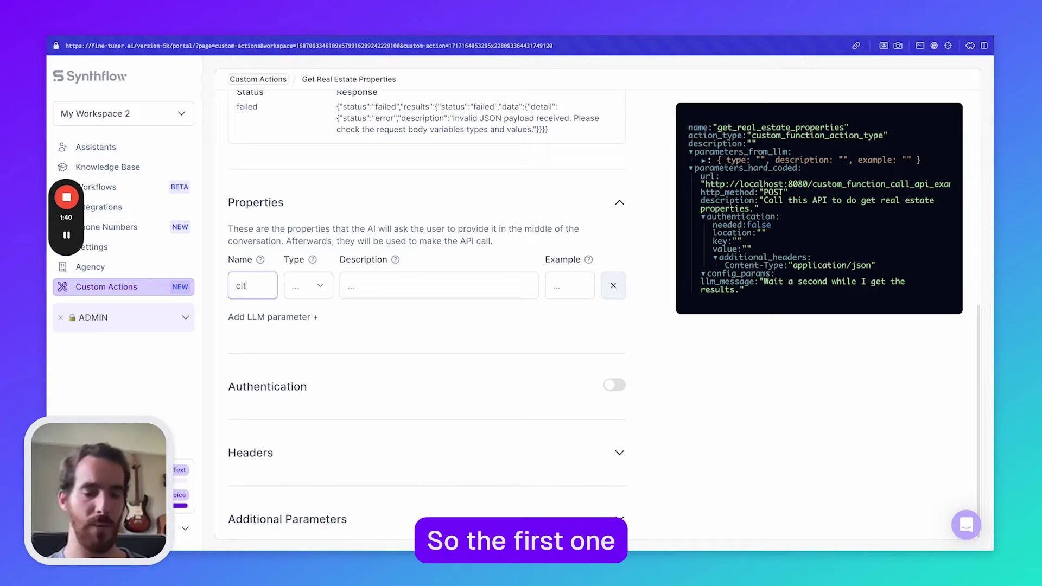
{"action": "left_click", "coordinate": [277, 320]}
{"action": "type", "text": "price"}
{"action": "left_click", "coordinate": [399, 283]}
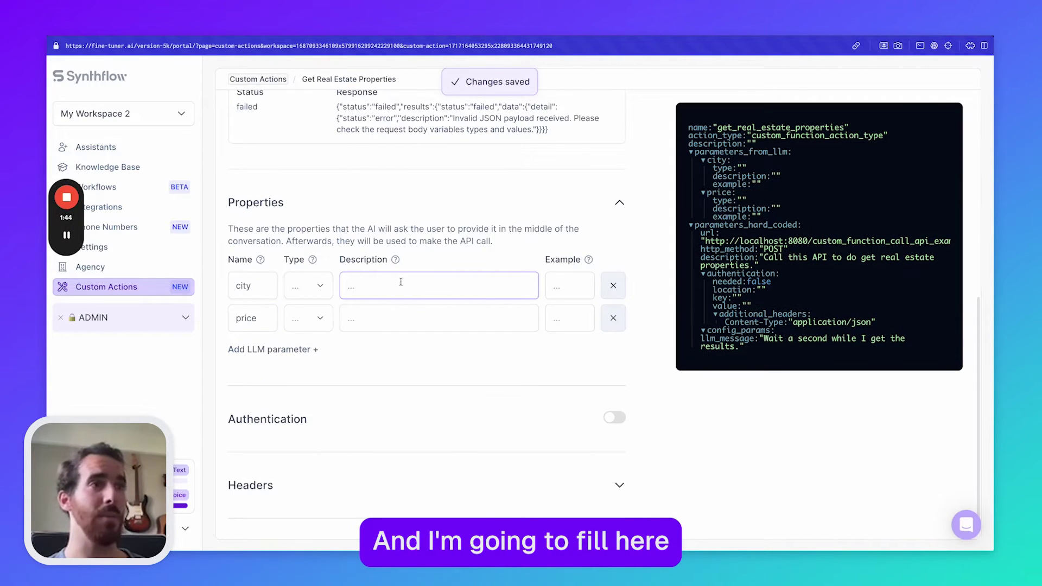
{"action": "key", "text": "super+shift+v"}
{"action": "key", "text": "Down"}
{"action": "key", "text": "Return"}
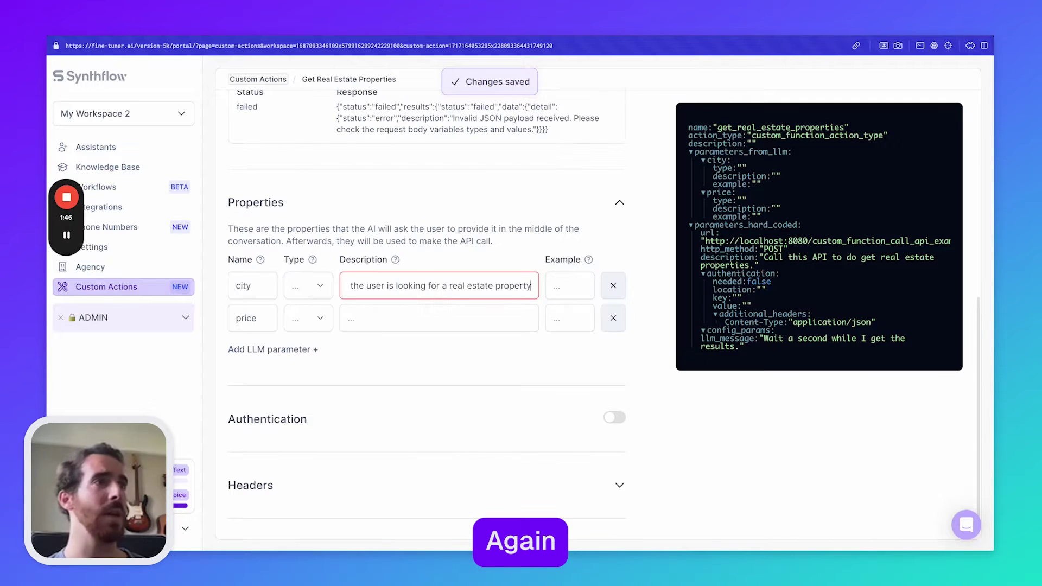
{"action": "left_click", "coordinate": [415, 306]}
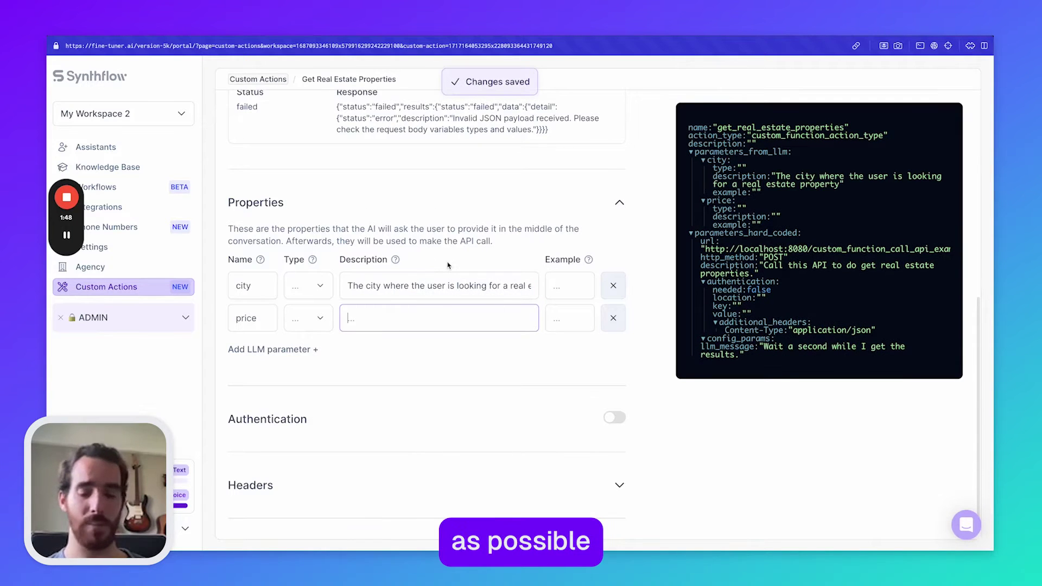
{"action": "key", "text": "super+shift+v"}
{"action": "key", "text": "Down"}
{"action": "key", "text": "Return"}
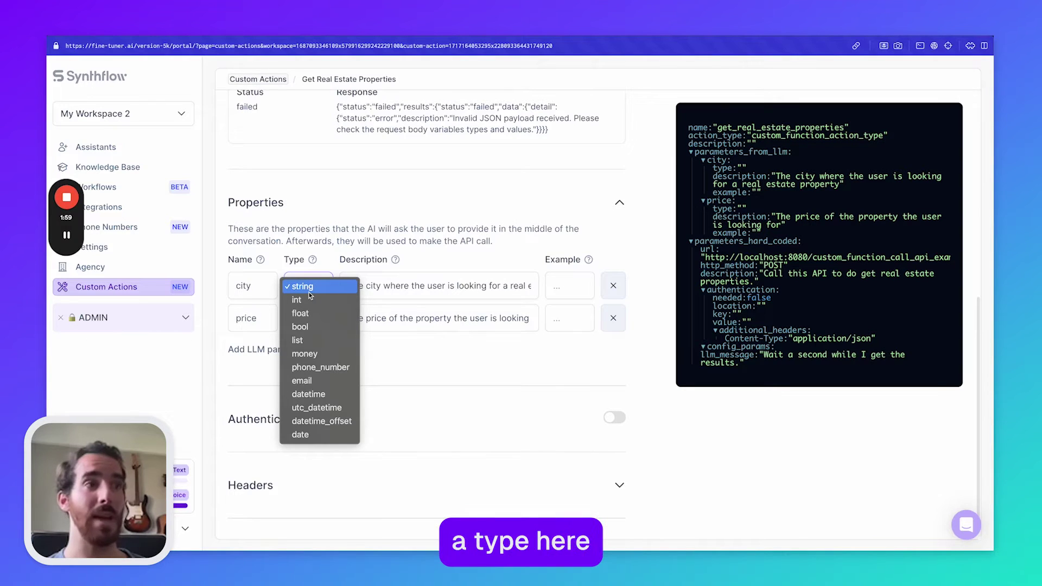
Step: Make city a string with example Berlin and price a money value with example 'Two million dollars'
{"action": "left_click", "coordinate": [308, 292]}
{"action": "left_click", "coordinate": [307, 318]}
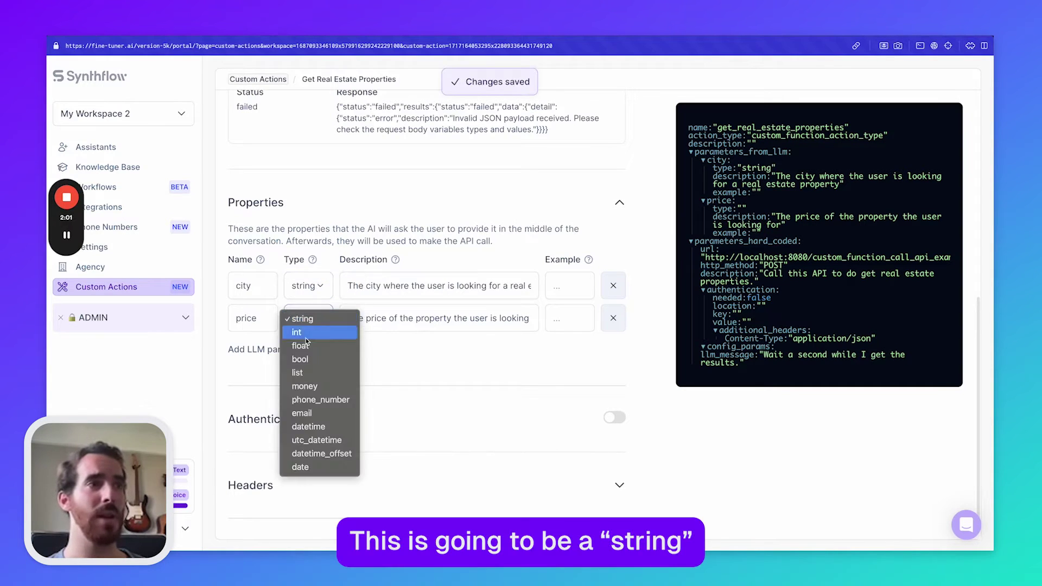
{"action": "left_click", "coordinate": [347, 385]}
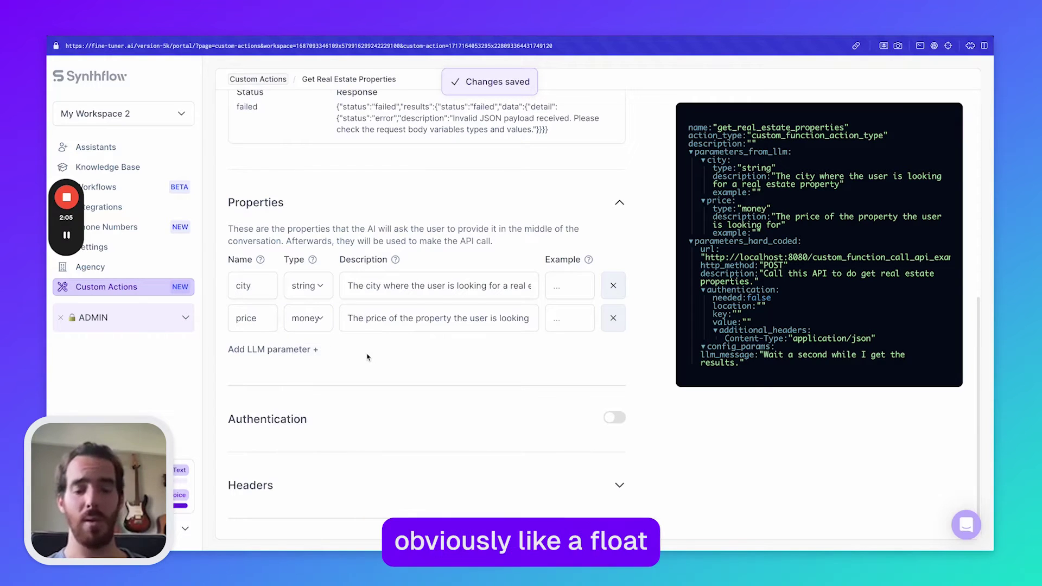
{"action": "key", "text": "ctrl+minus"}
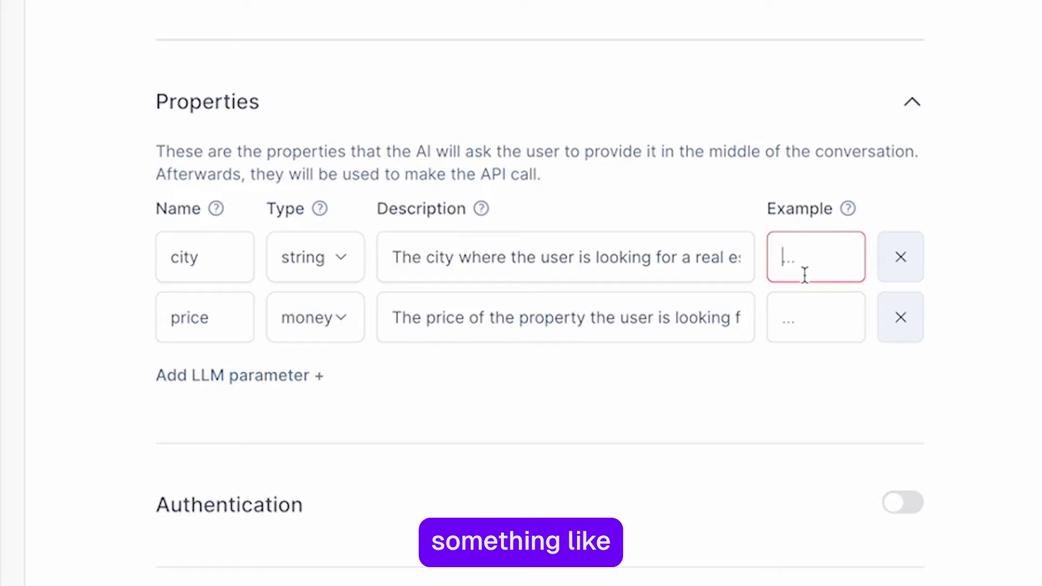
{"action": "type", "text": "Berlin"}
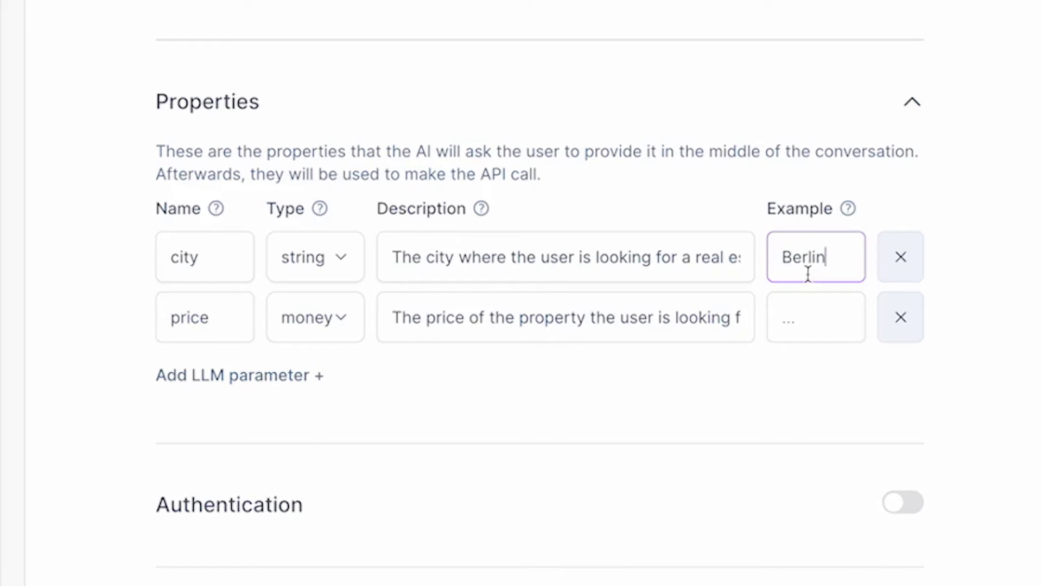
{"action": "left_click", "coordinate": [816, 317]}
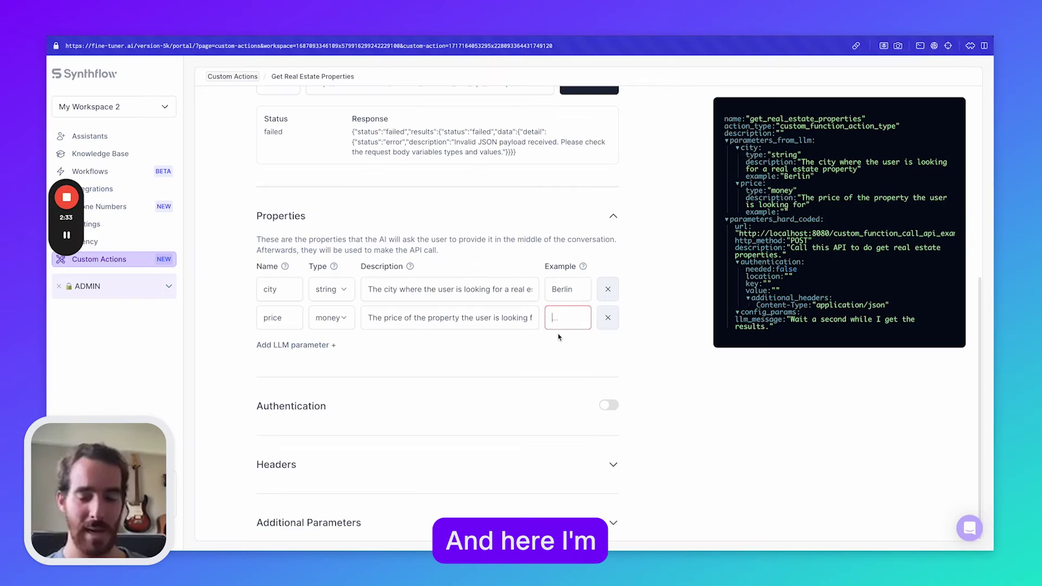
{"action": "type", "text": "Two million dollars"}
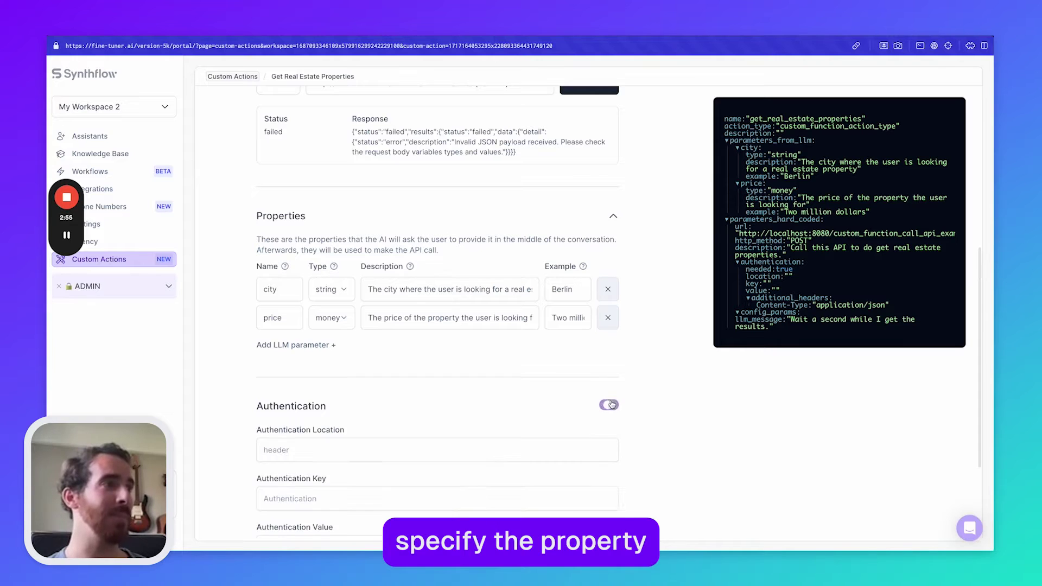
Step: Enable authentication with location header, key Authentication, and a test Bearer token as the value
{"action": "left_click", "coordinate": [610, 404]}
{"action": "scroll", "coordinate": [325, 325], "scroll_direction": "down", "scroll_amount": 3}
{"action": "left_click", "coordinate": [310, 311]}
{"action": "type", "text": "header"}
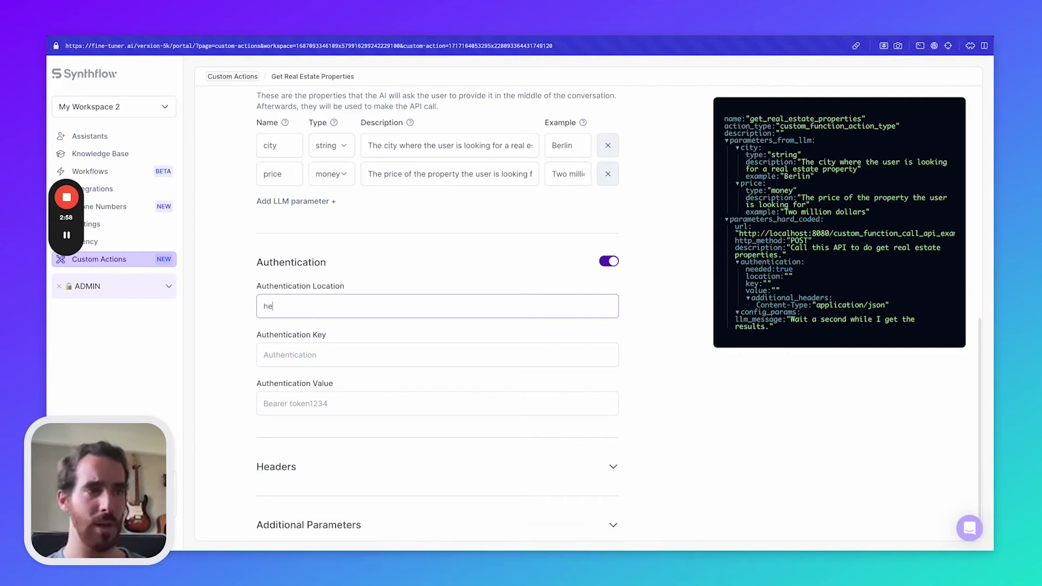
{"action": "key", "text": "Tab"}
{"action": "type", "text": "Au"}
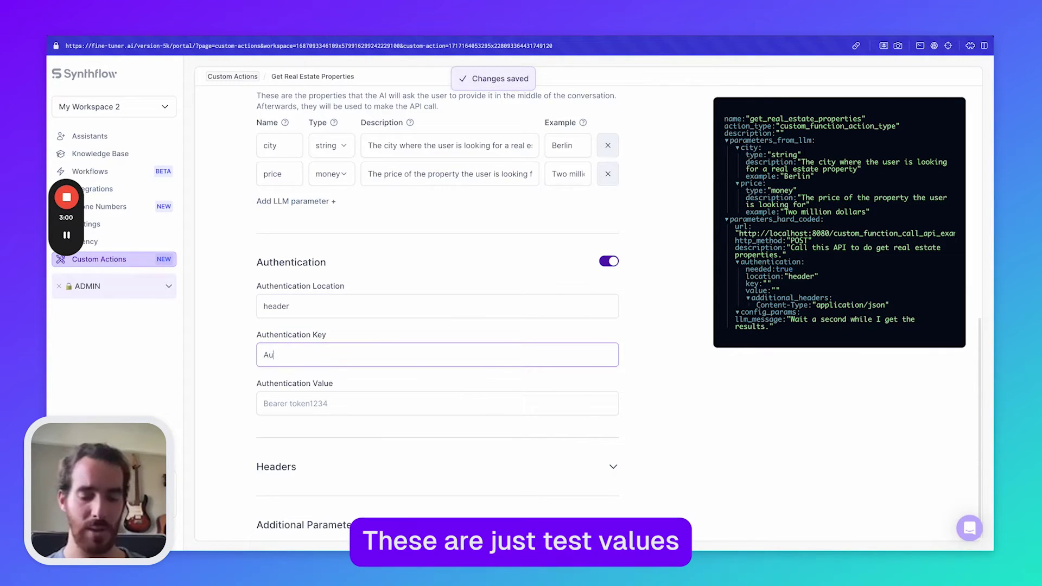
{"action": "key", "text": "Tab"}
{"action": "type", "text": "Bea"}
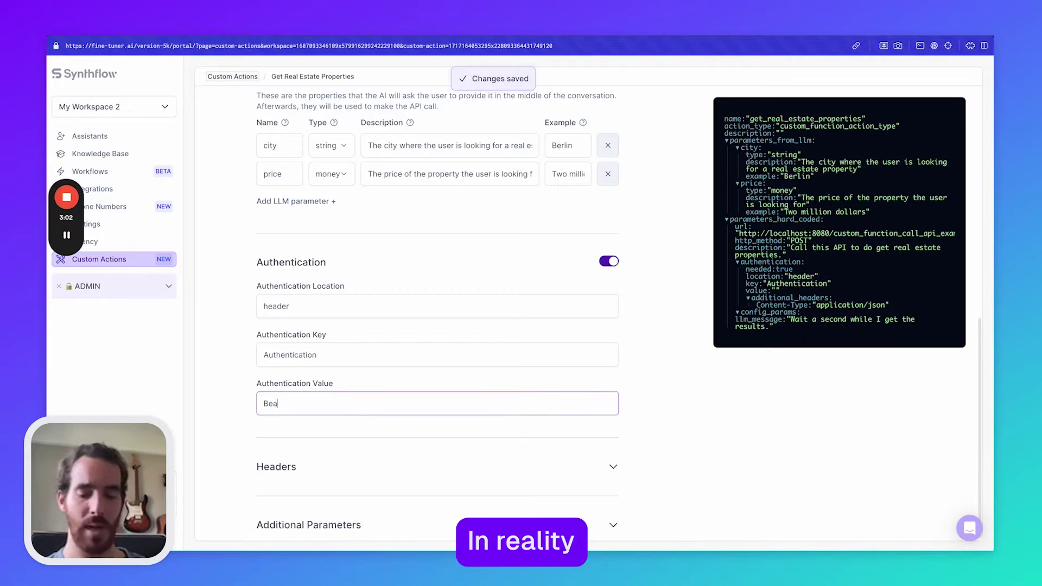
{"action": "type", "text": "rer 1234"}
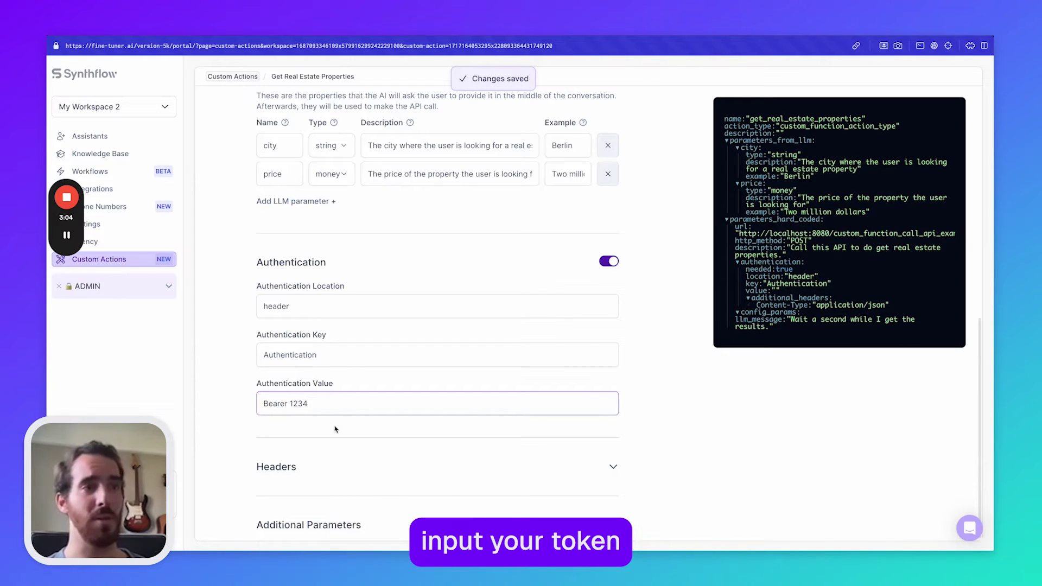
{"action": "left_click", "coordinate": [334, 429]}
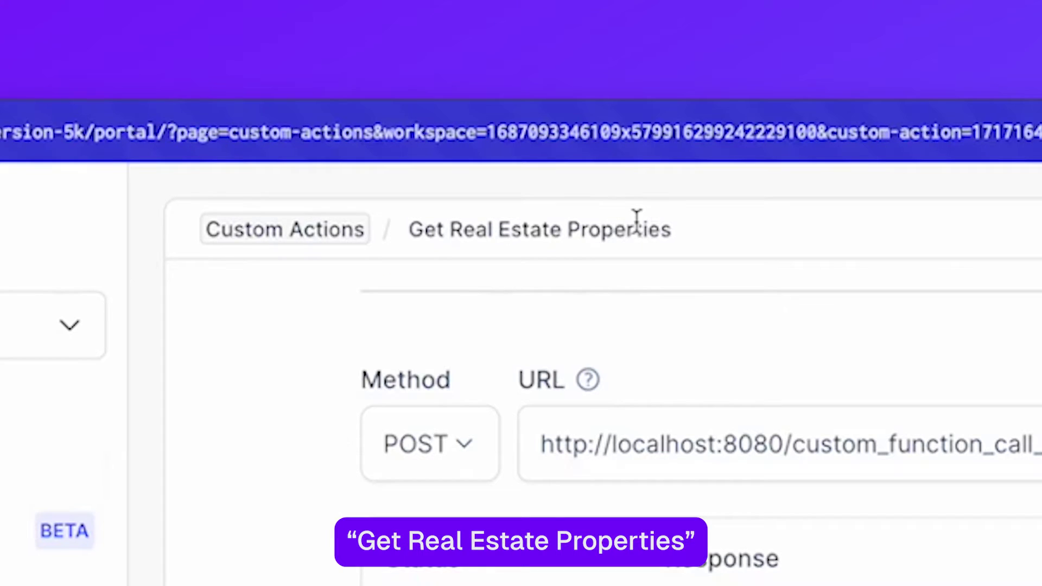
Step: Delete the older duplicate Get Available Real Estate Properties action from the Custom actions list
{"action": "mouse_move", "coordinate": [129, 259]}
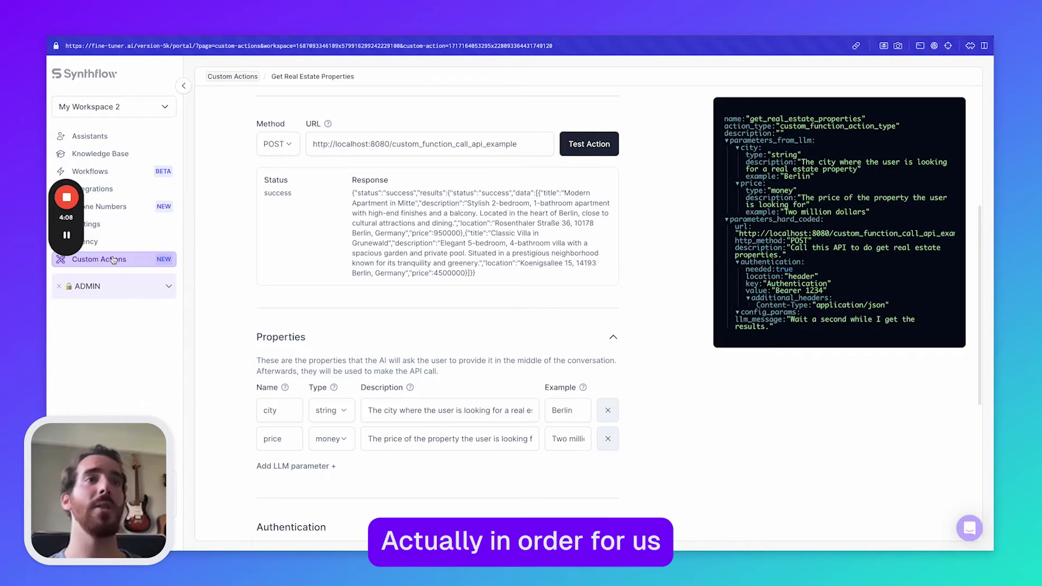
{"action": "left_click", "coordinate": [113, 259]}
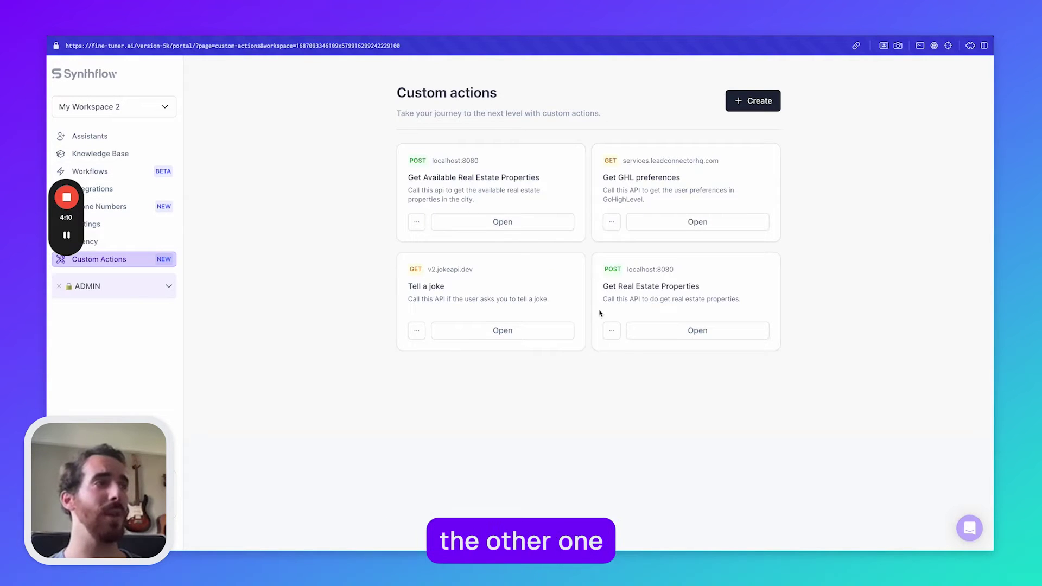
{"action": "left_click", "coordinate": [416, 221]}
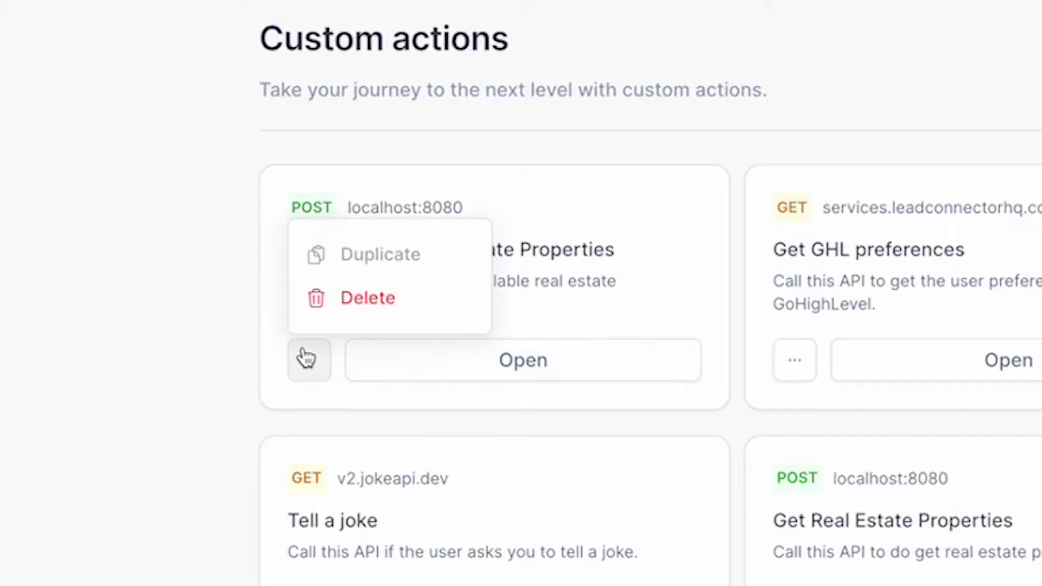
{"action": "left_click", "coordinate": [441, 197]}
{"action": "left_click", "coordinate": [611, 208]}
Step: Rename Get Real Estate Properties to 'Get Available Real Estate Properties', changing 'do' to 'available' in its description
{"action": "left_click", "coordinate": [482, 332]}
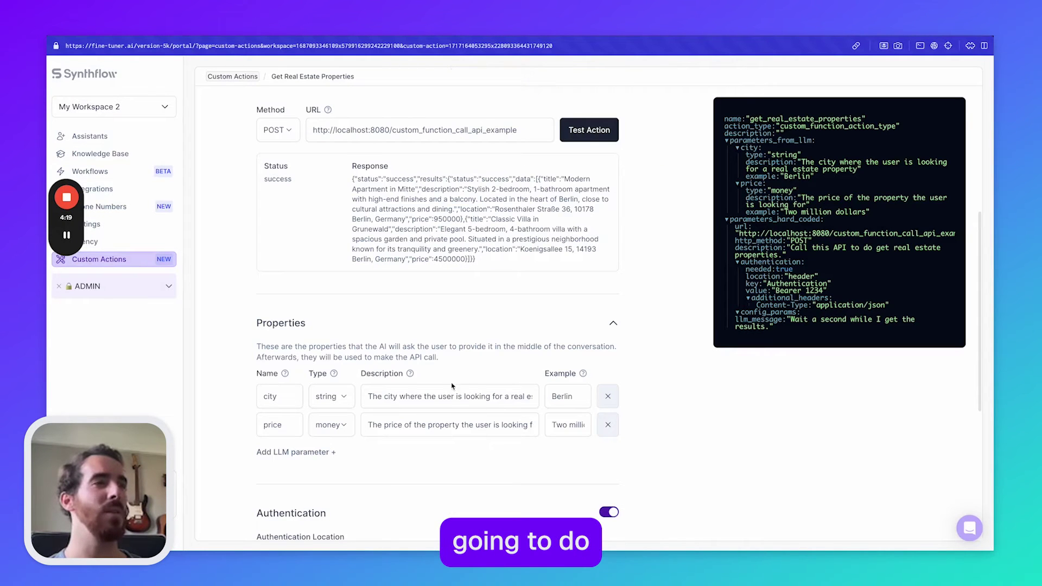
{"action": "scroll", "coordinate": [453, 341], "scroll_direction": "up", "scroll_amount": 5}
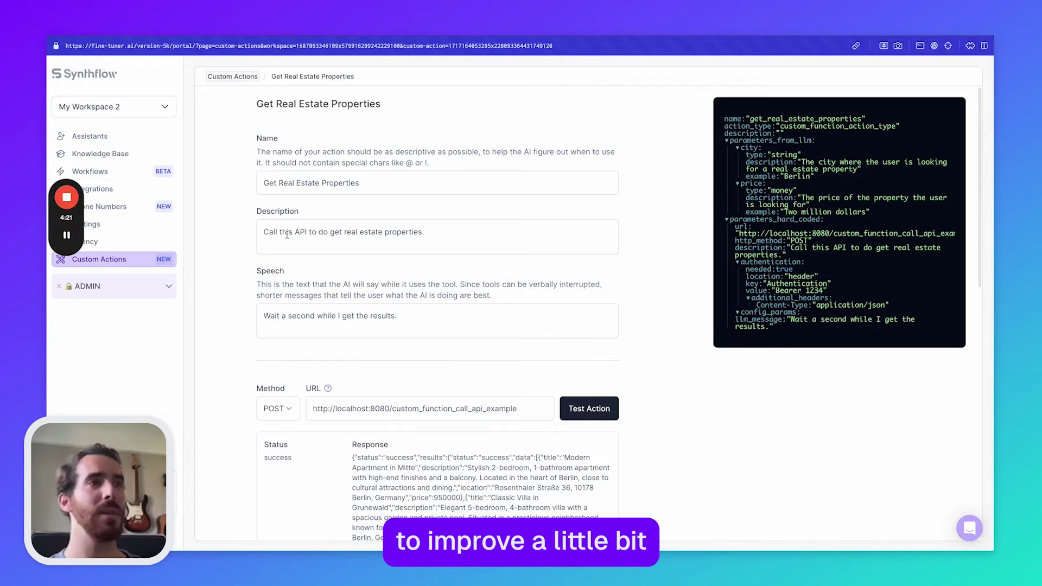
{"action": "double_click", "coordinate": [323, 232]}
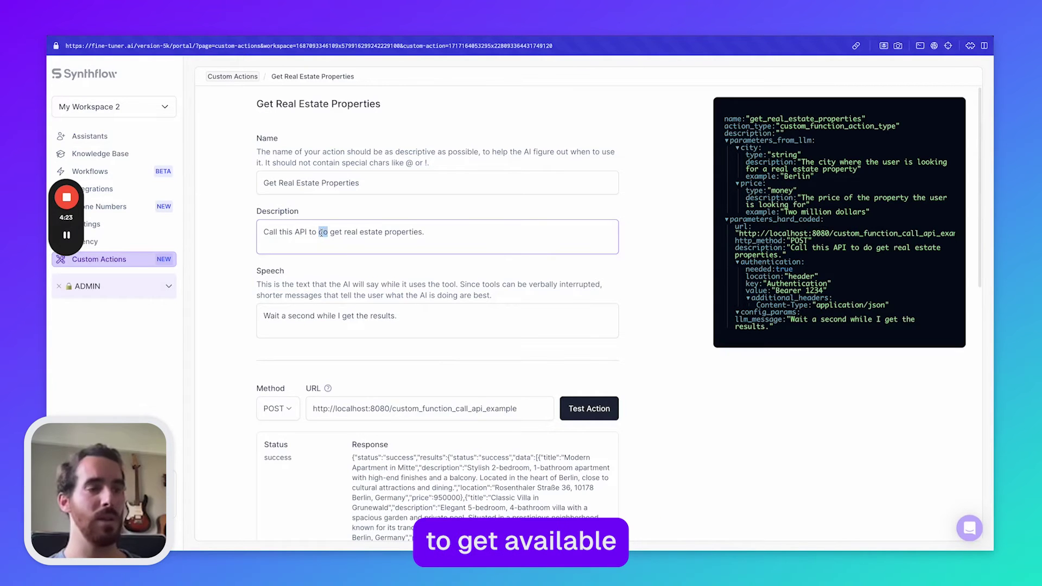
{"action": "key", "text": "BackSpace"}
{"action": "key", "text": "BackSpace"}
{"action": "type", "text": "available"}
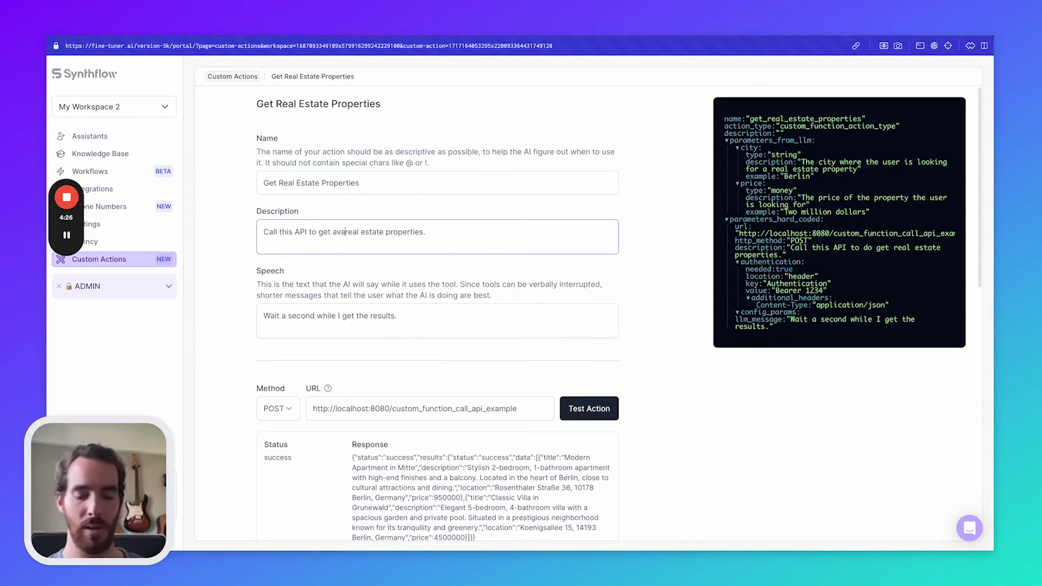
{"action": "left_click", "coordinate": [279, 183]}
{"action": "type", "text": "Availabl"}
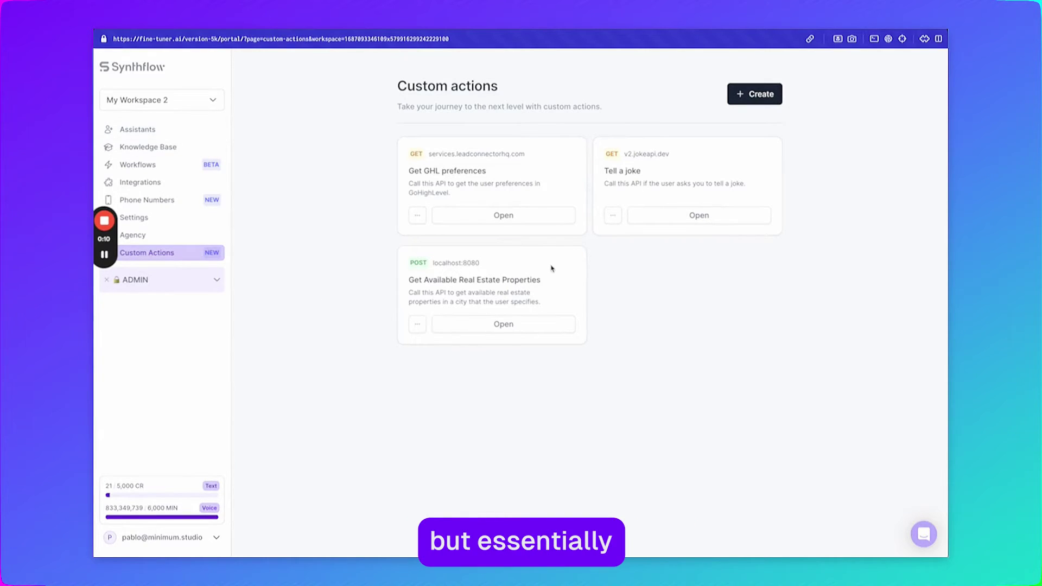
Step: Go from the custom actions to Assistants and open Jessica AI's Prompt tab
{"action": "left_click", "coordinate": [527, 324]}
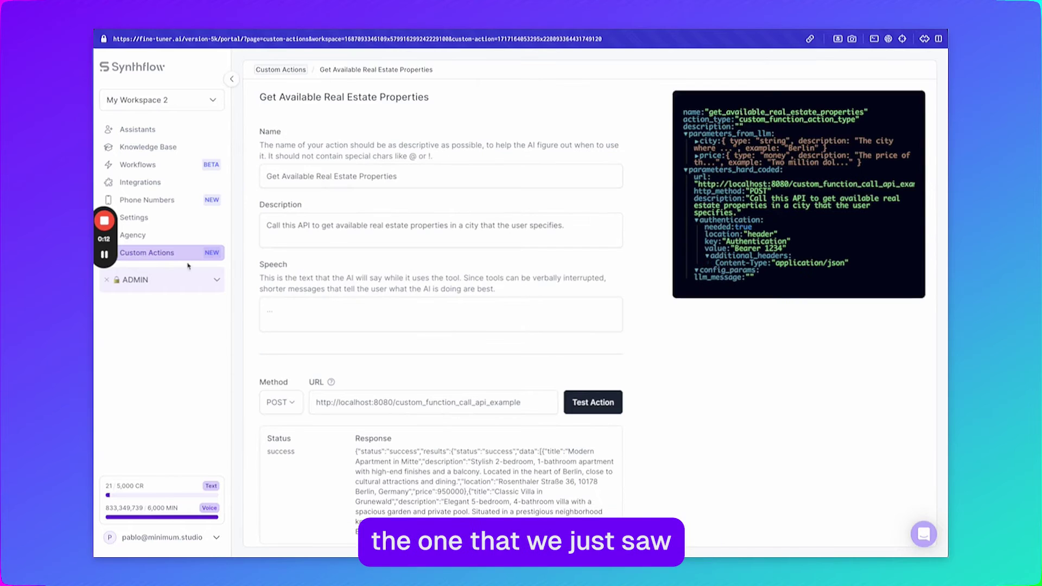
{"action": "left_click", "coordinate": [172, 256]}
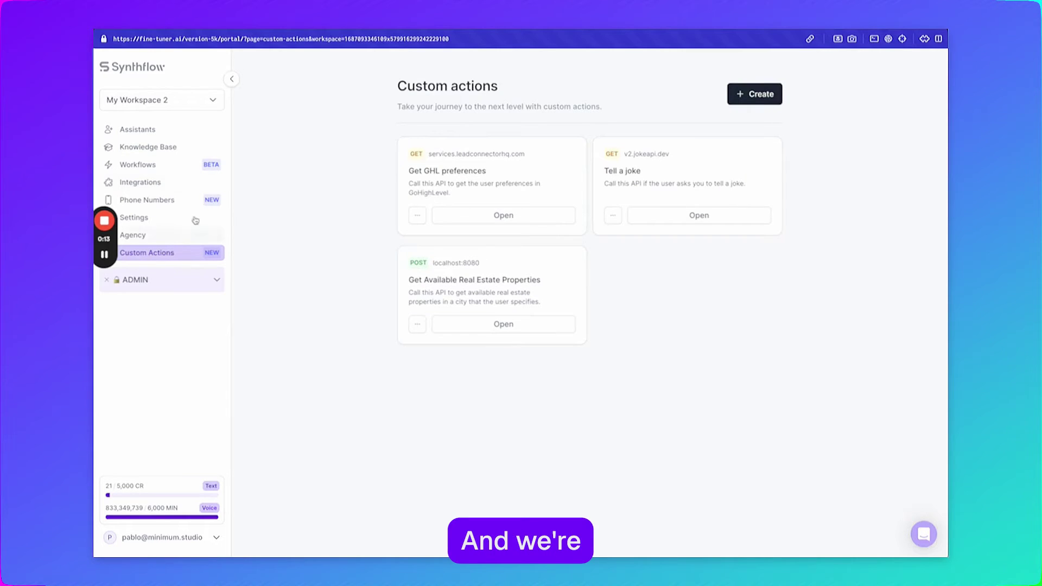
{"action": "left_click", "coordinate": [158, 133]}
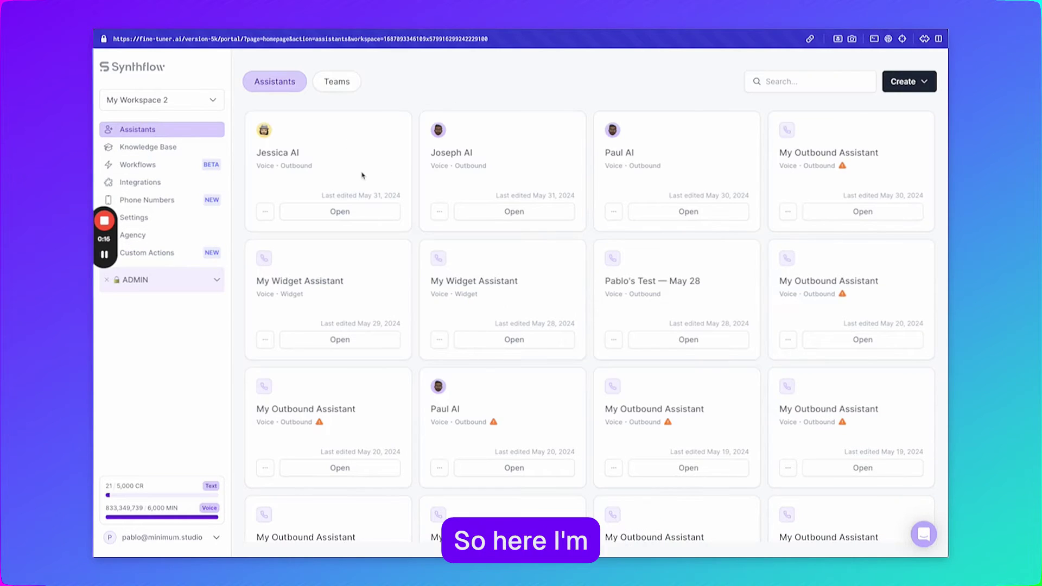
{"action": "left_click", "coordinate": [340, 211]}
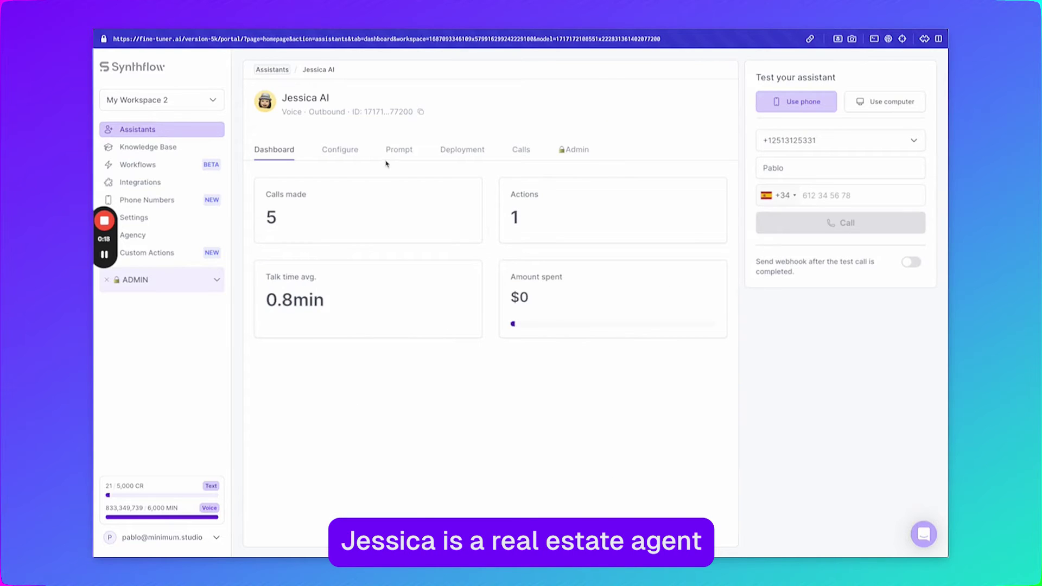
{"action": "left_click", "coordinate": [399, 151]}
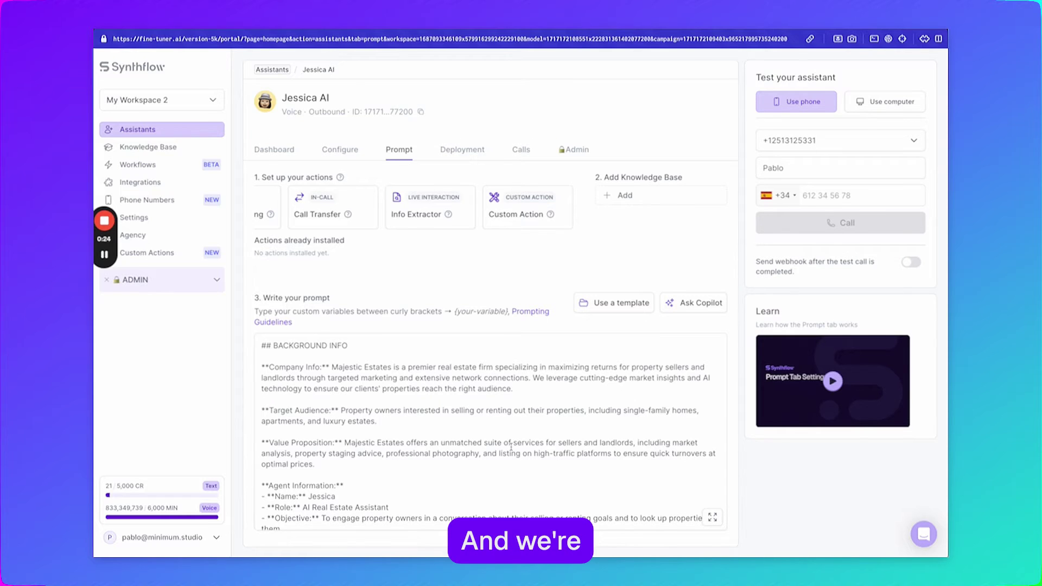
Step: Install Get Available Real Estate Properties on Jessica AI and review its sample API response
{"action": "left_click", "coordinate": [526, 213]}
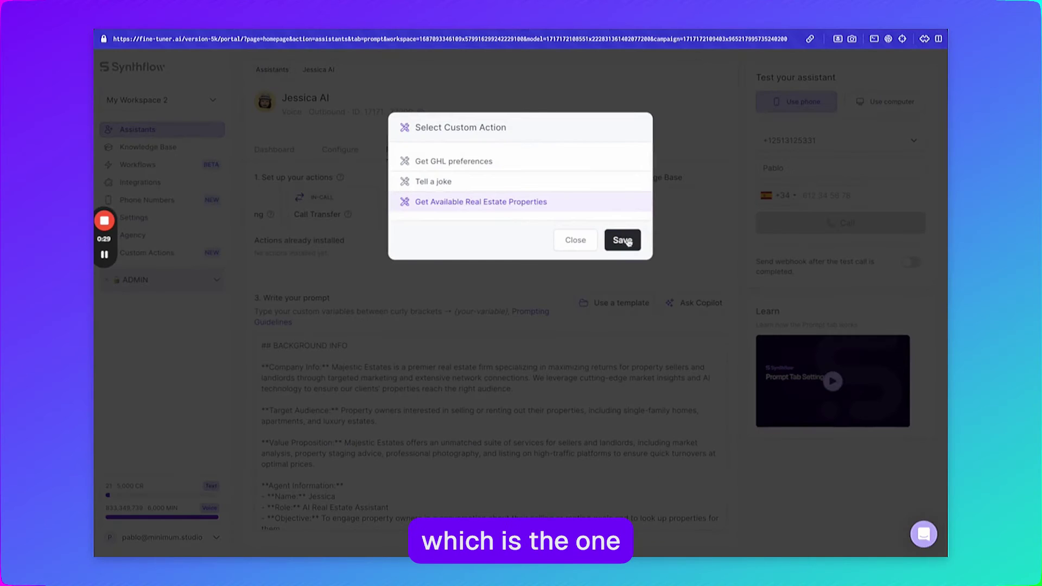
{"action": "left_click", "coordinate": [702, 392]}
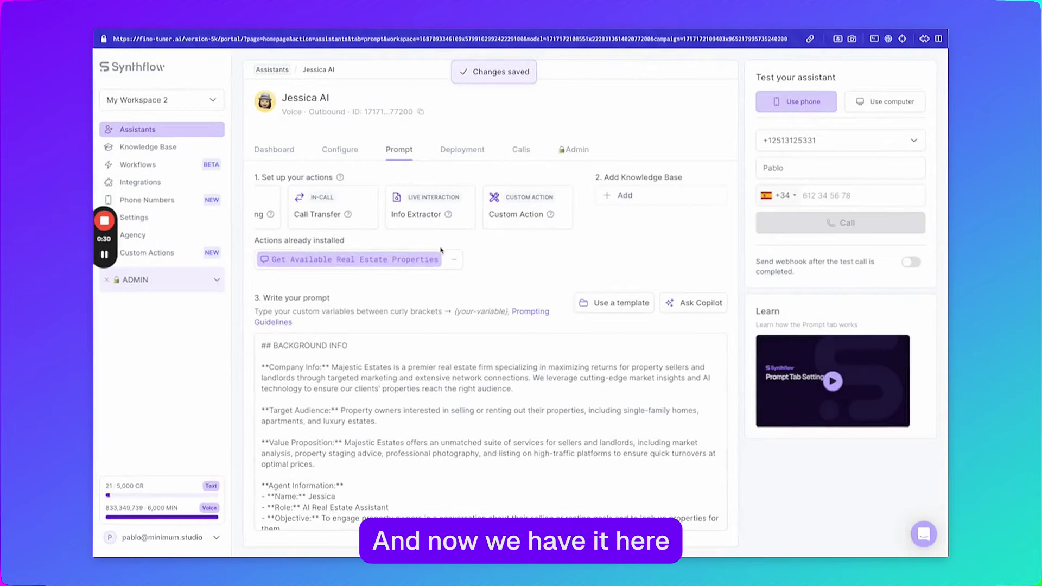
{"action": "left_click", "coordinate": [451, 263]}
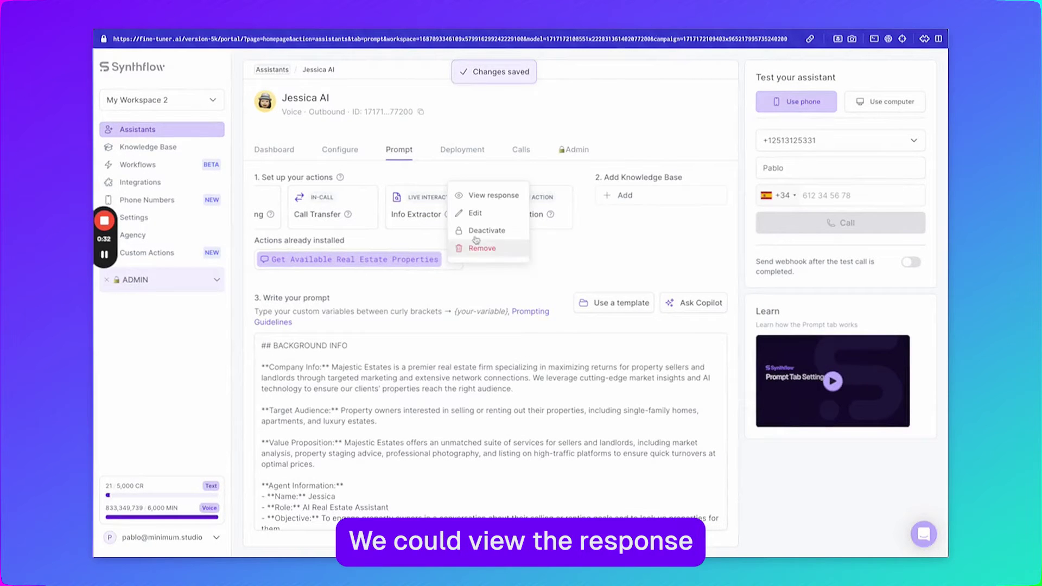
{"action": "left_click", "coordinate": [490, 196]}
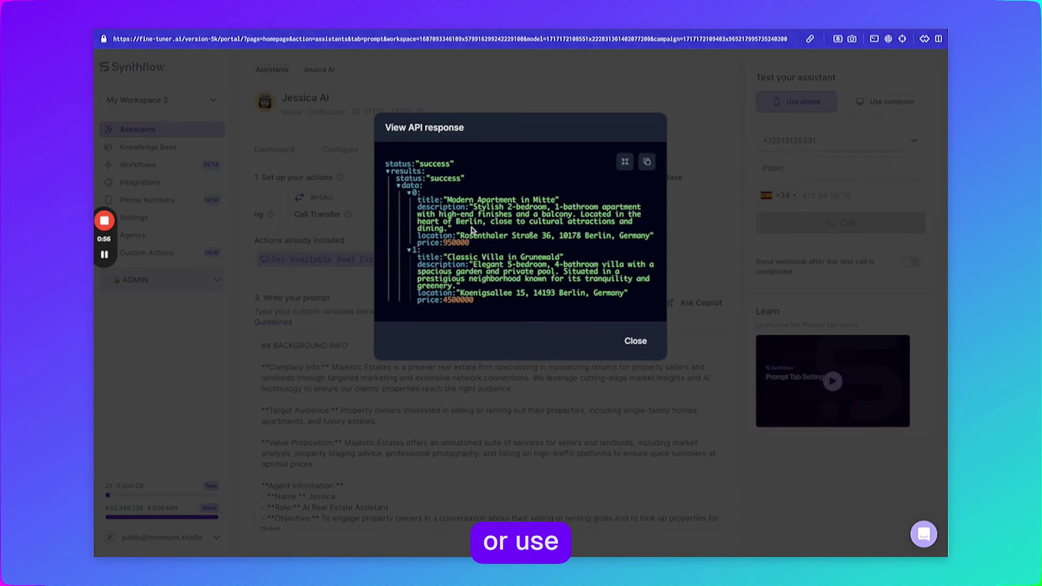
{"action": "left_click", "coordinate": [634, 340]}
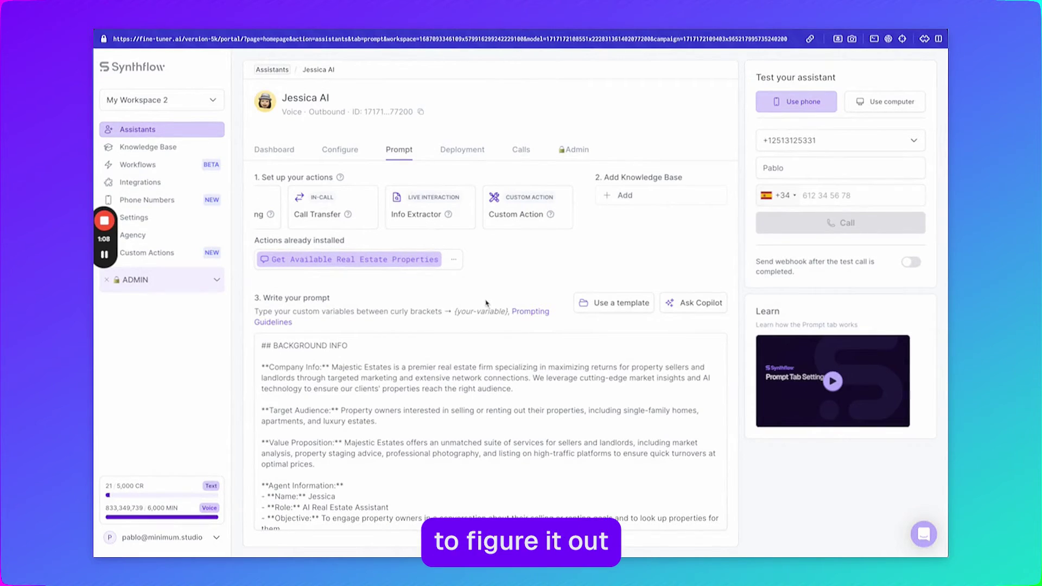
{"action": "left_click", "coordinate": [454, 263]}
{"action": "left_click", "coordinate": [487, 200]}
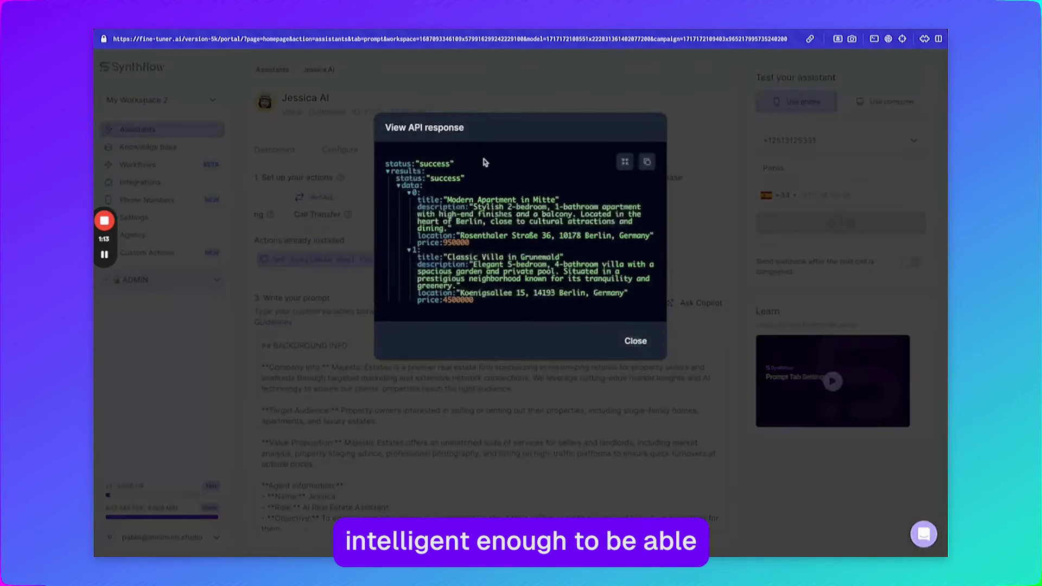
{"action": "left_click", "coordinate": [638, 341]}
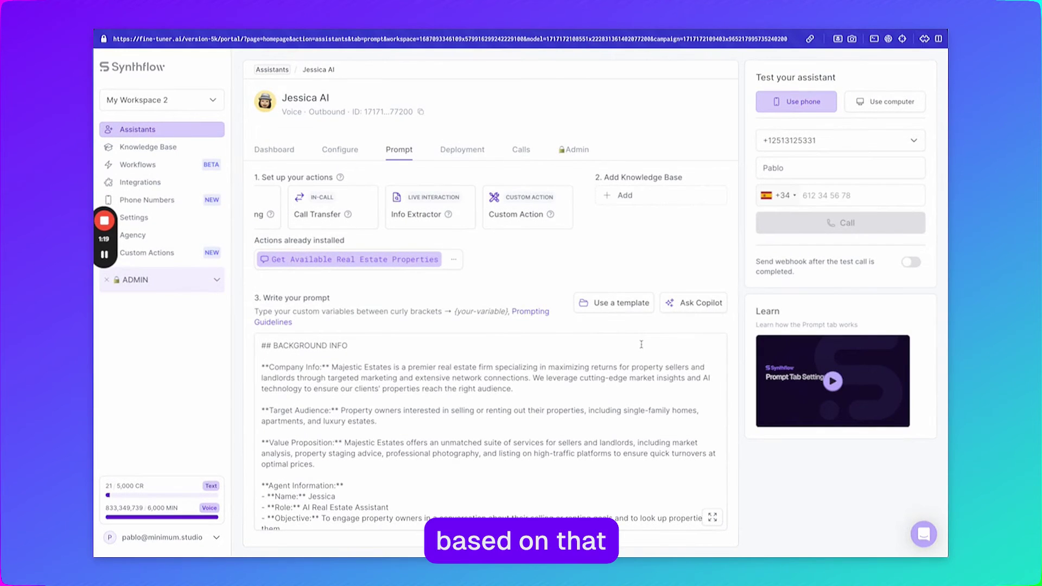
{"action": "scroll", "coordinate": [640, 345], "scroll_direction": "down", "scroll_amount": 8}
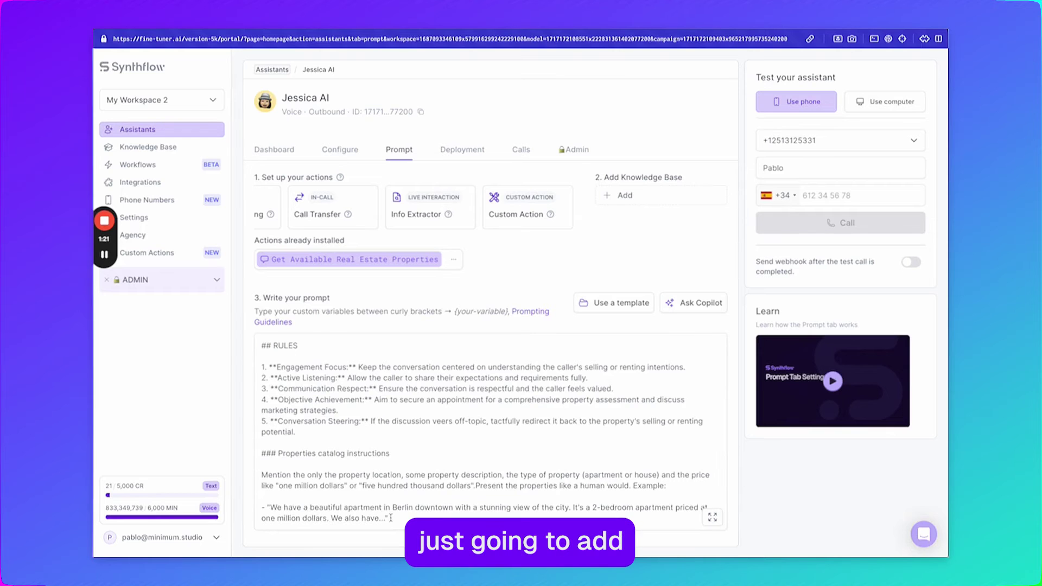
{"action": "left_click_drag", "start_coordinate": [391, 518], "coordinate": [257, 453]}
{"action": "left_click", "coordinate": [445, 496]}
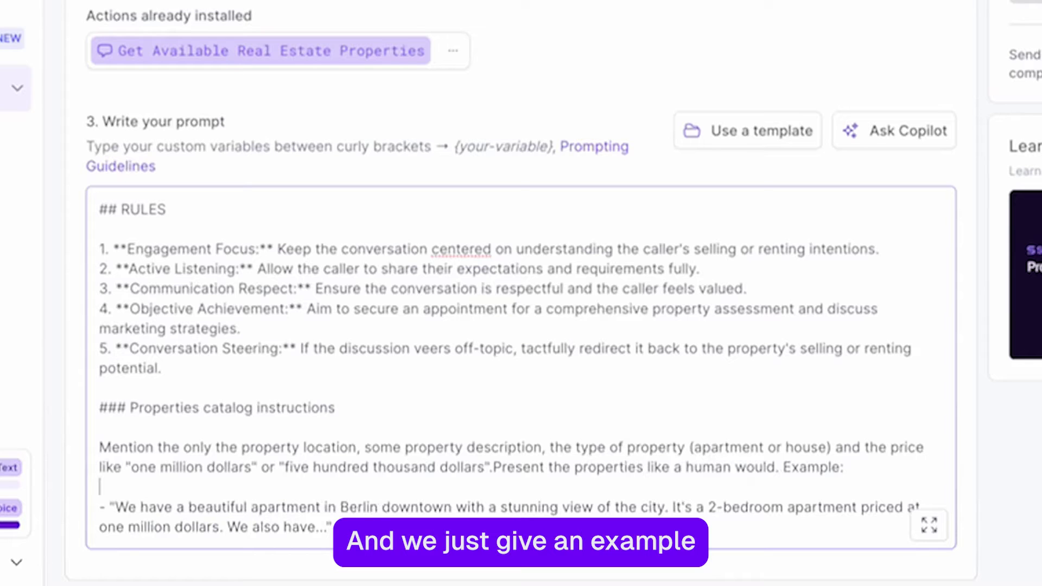
{"action": "left_click_drag", "start_coordinate": [388, 518], "coordinate": [292, 515]}
{"action": "left_click_drag", "start_coordinate": [156, 521], "coordinate": [98, 506]}
{"action": "left_click", "coordinate": [411, 505]}
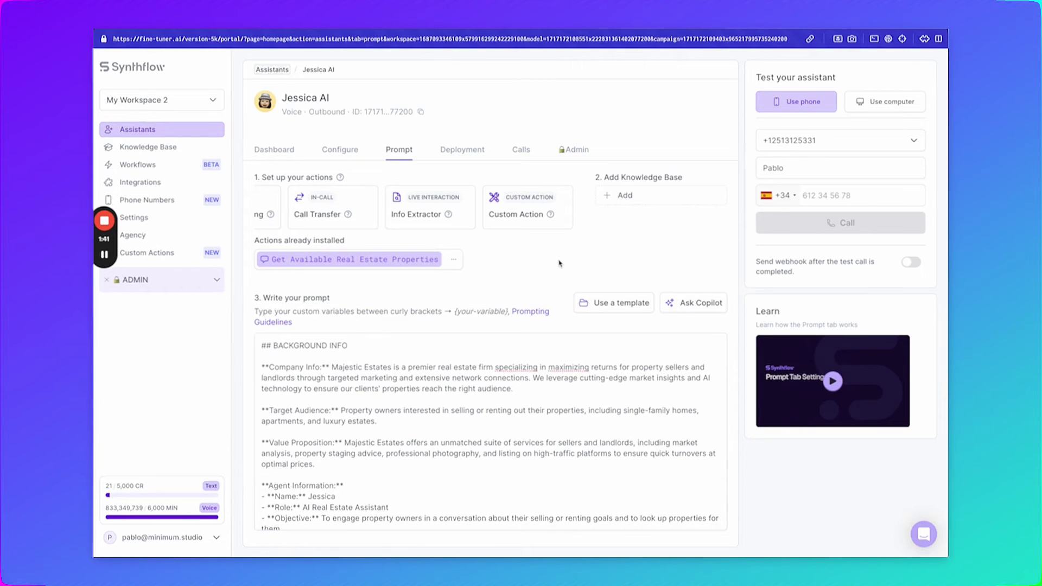
Step: Enter the Spanish test phone number after +34 and place a test call from Jessica AI
{"action": "left_click", "coordinate": [861, 193]}
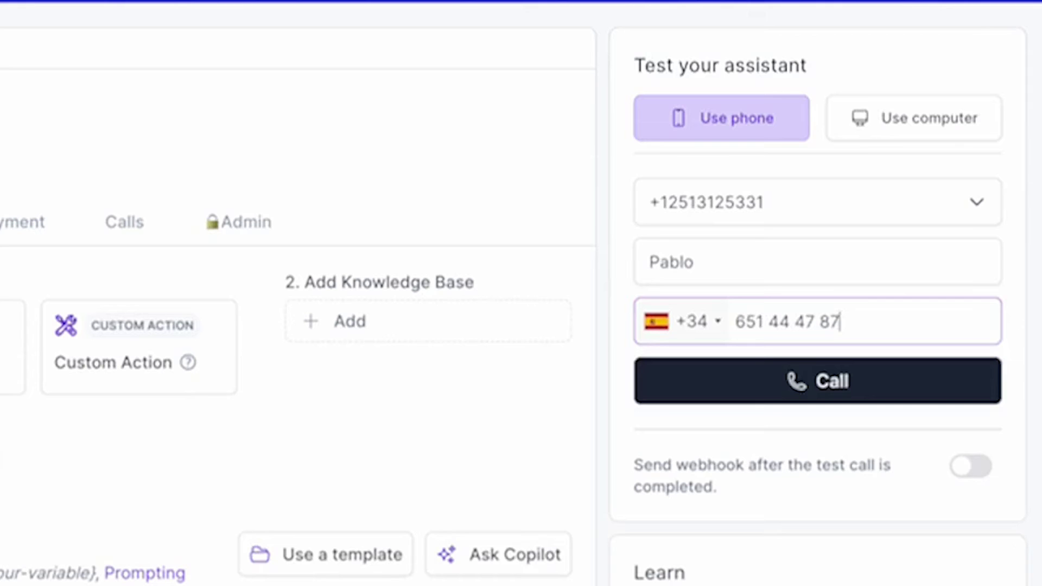
{"action": "left_click", "coordinate": [821, 388]}
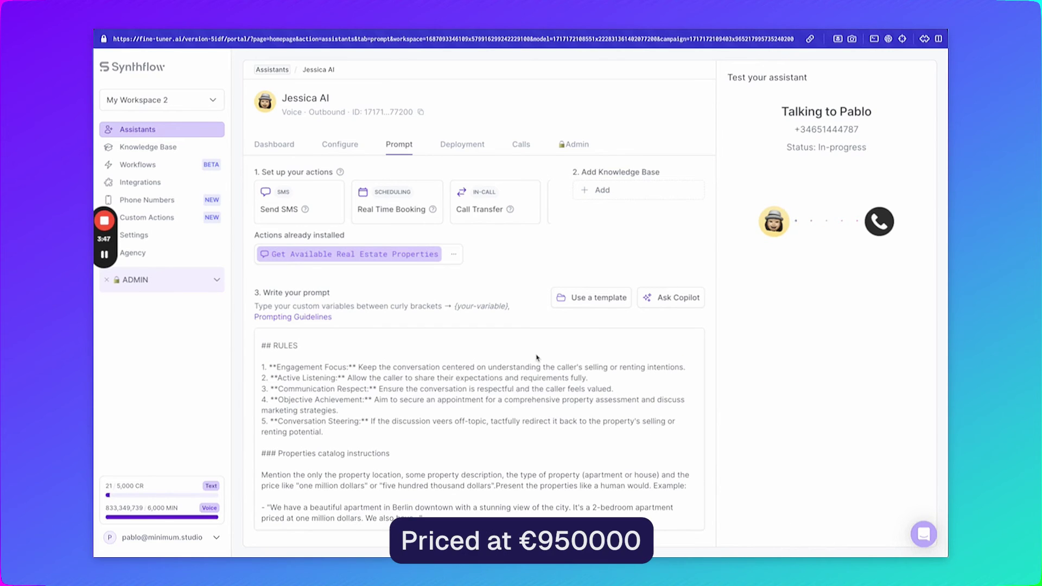
Step: View the action's API response, highlighting the Modern Apartment in Mitte and Classic Villa in Grunewald listings
{"action": "left_click", "coordinate": [456, 256]}
{"action": "left_click", "coordinate": [492, 191]}
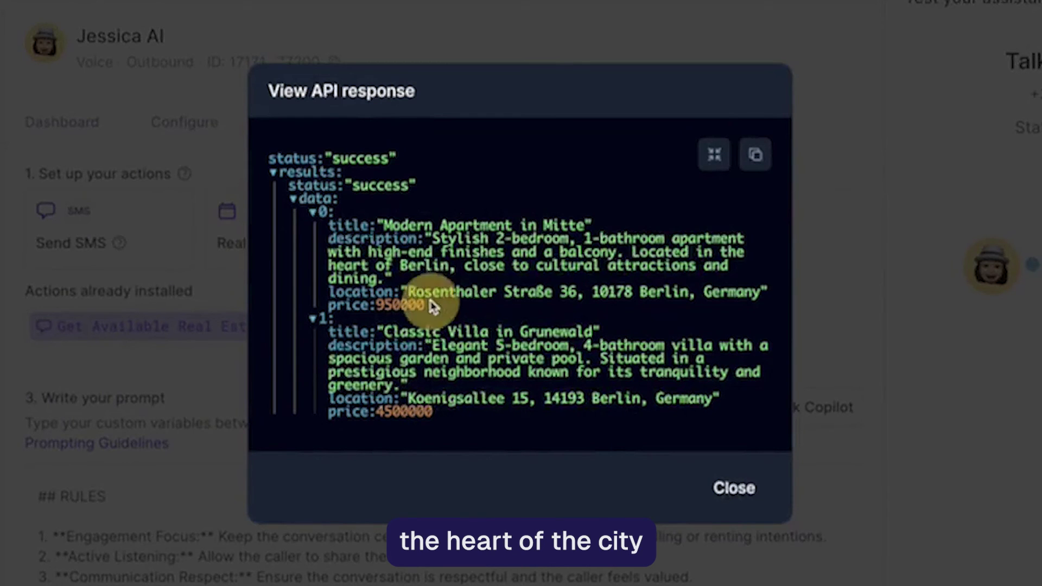
{"action": "left_click_drag", "start_coordinate": [431, 307], "coordinate": [348, 216]}
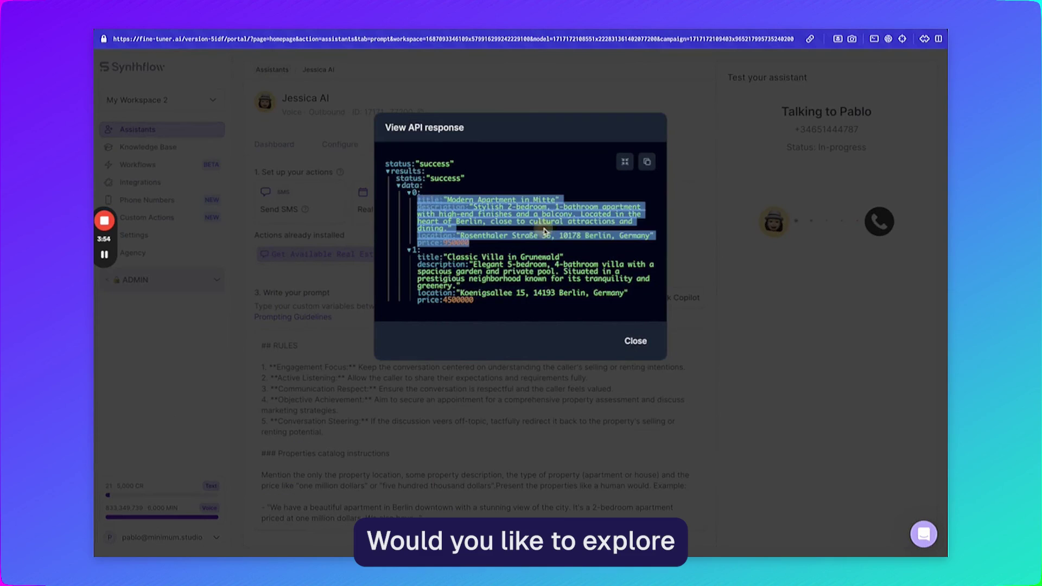
{"action": "left_click", "coordinate": [548, 362]}
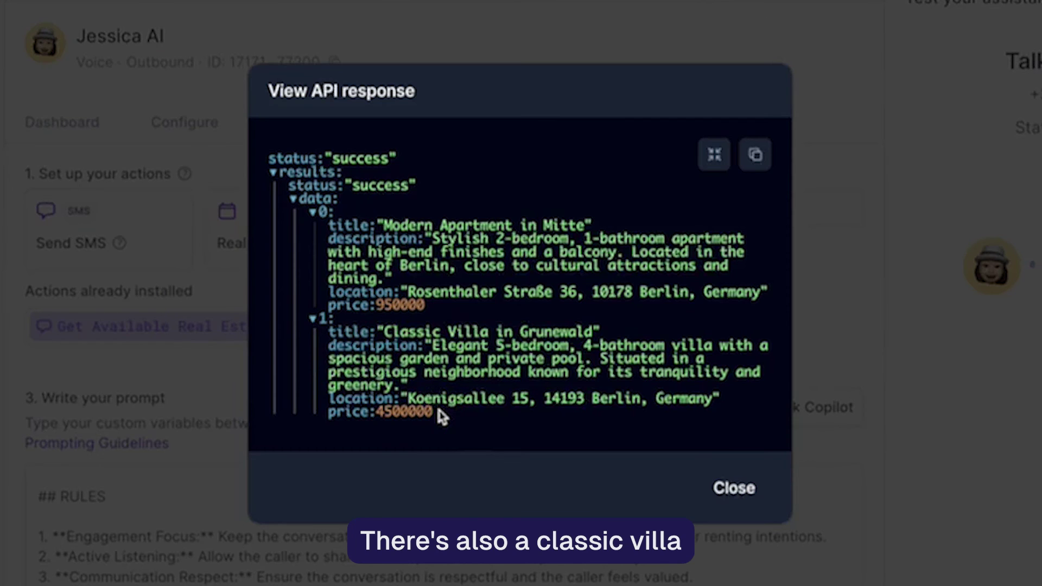
{"action": "left_click_drag", "start_coordinate": [440, 414], "coordinate": [311, 329]}
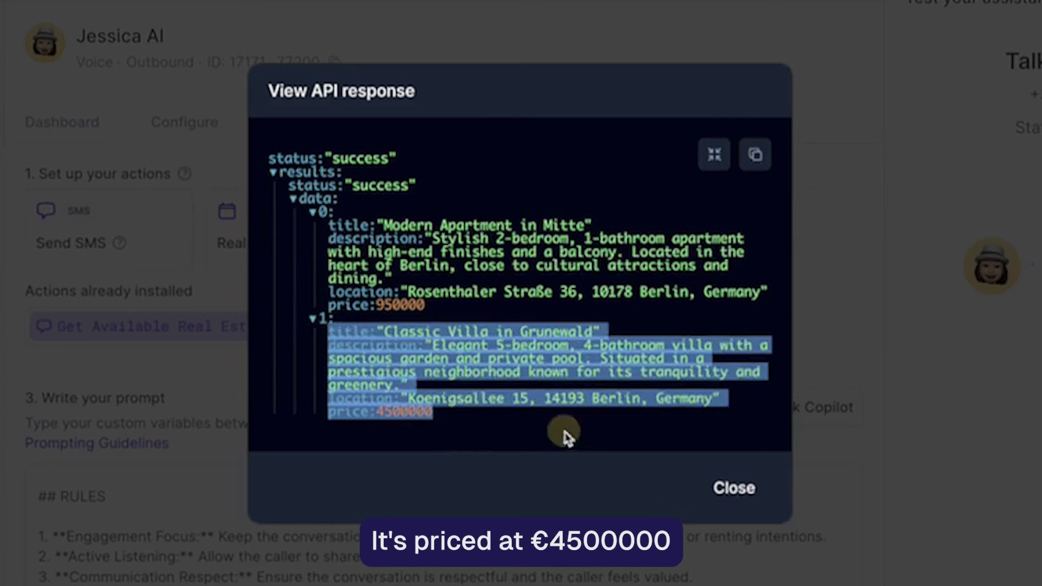
{"action": "left_click", "coordinate": [564, 433]}
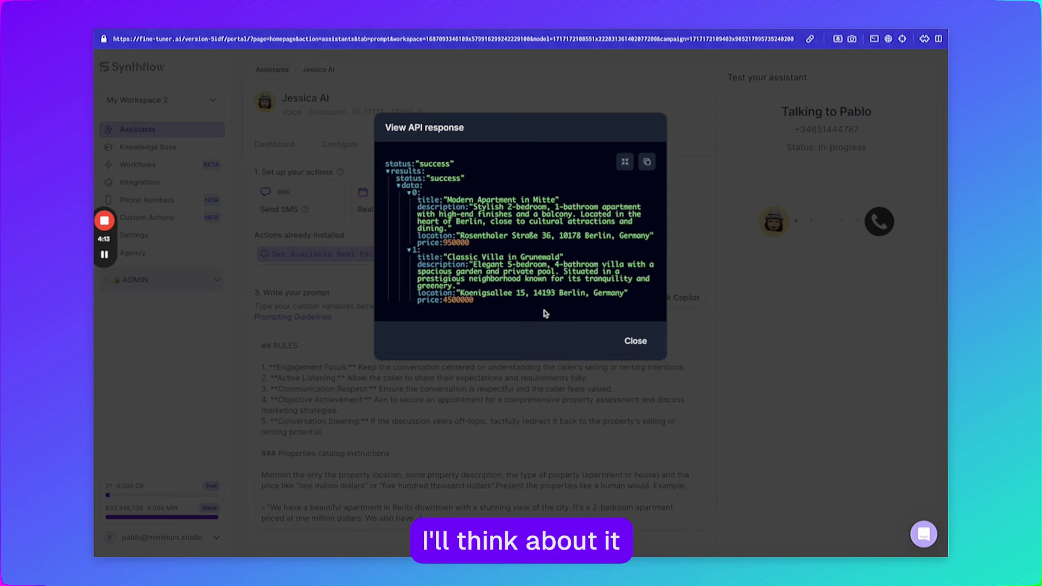
{"action": "left_click", "coordinate": [635, 340]}
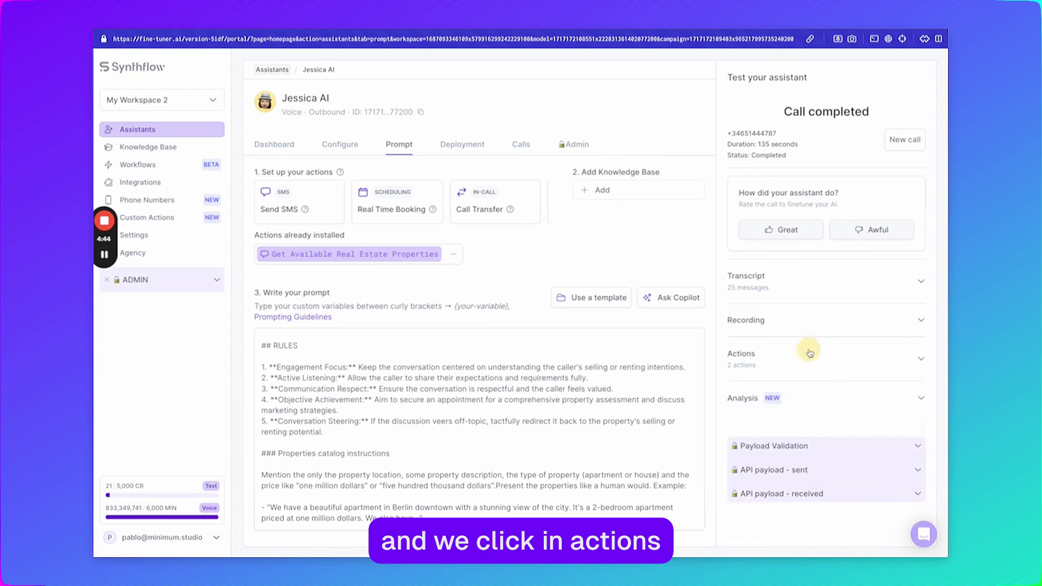
{"action": "left_click", "coordinate": [803, 351]}
{"action": "scroll", "coordinate": [797, 367], "scroll_direction": "down", "scroll_amount": 2}
{"action": "scroll", "coordinate": [796, 367], "scroll_direction": "down", "scroll_amount": 2}
{"action": "scroll", "coordinate": [814, 371], "scroll_direction": "up", "scroll_amount": 2}
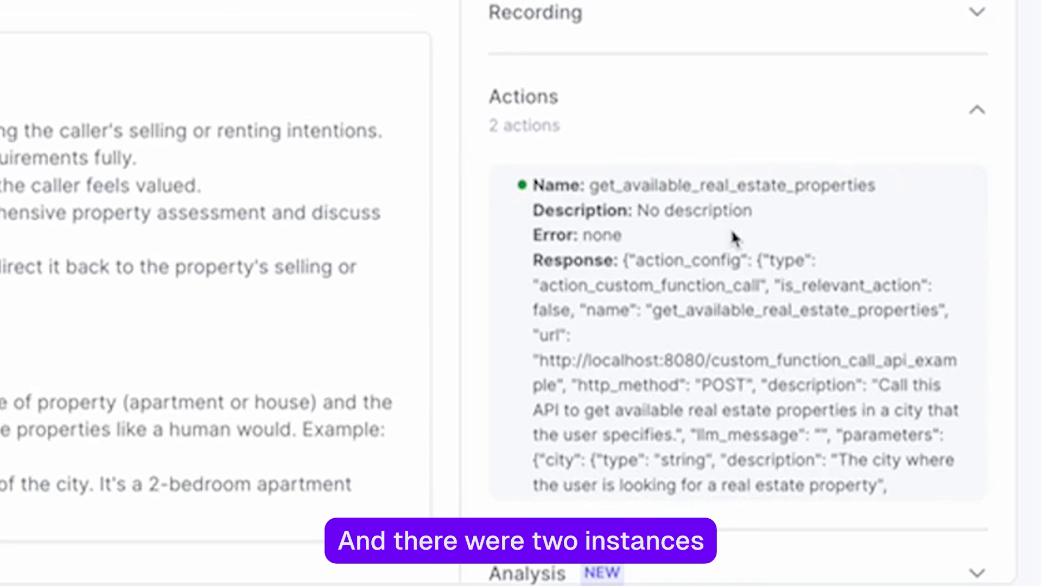
{"action": "scroll", "coordinate": [731, 232], "scroll_direction": "down", "scroll_amount": 2}
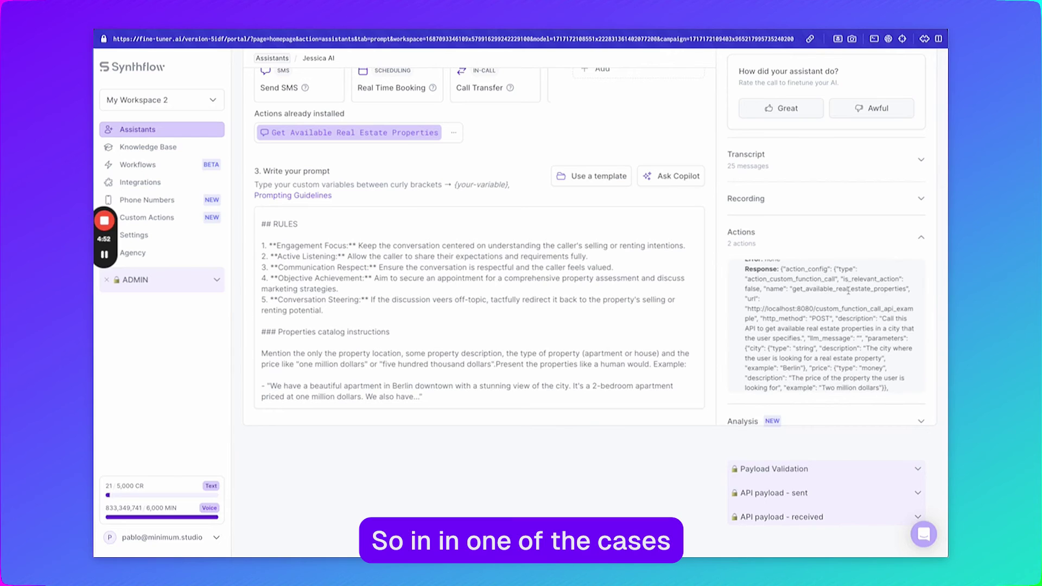
{"action": "scroll", "coordinate": [781, 233], "scroll_direction": "down", "scroll_amount": 5}
{"action": "scroll", "coordinate": [847, 287], "scroll_direction": "down", "scroll_amount": 1}
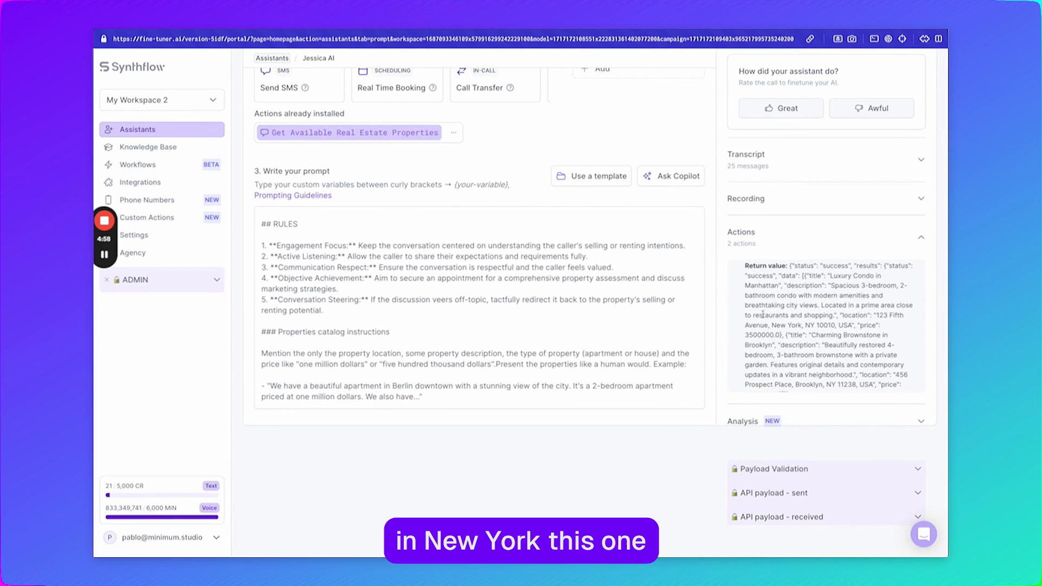
{"action": "scroll", "coordinate": [776, 335], "scroll_direction": "down", "scroll_amount": 5}
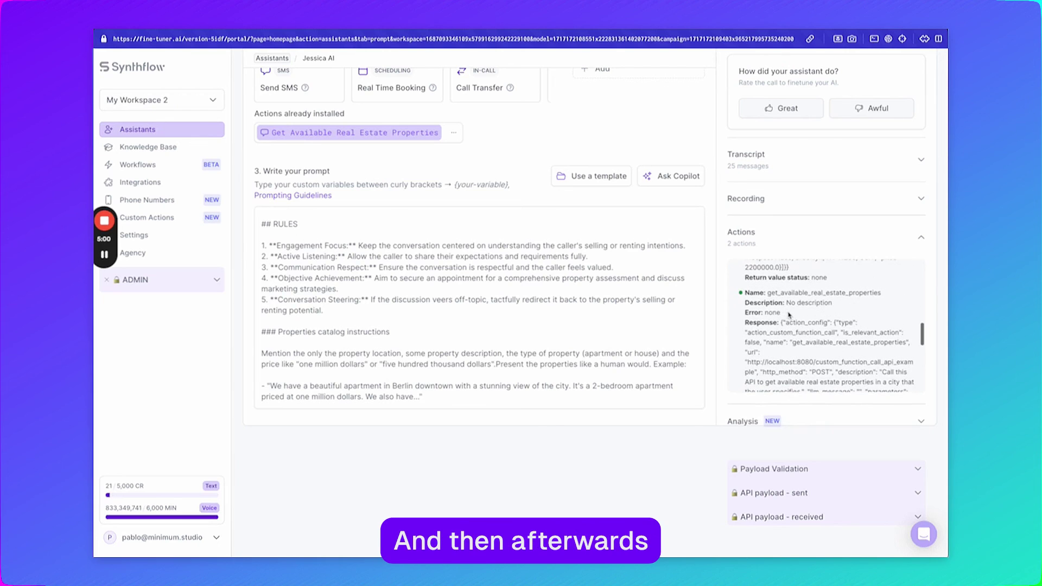
{"action": "scroll", "coordinate": [854, 352], "scroll_direction": "down", "scroll_amount": 5}
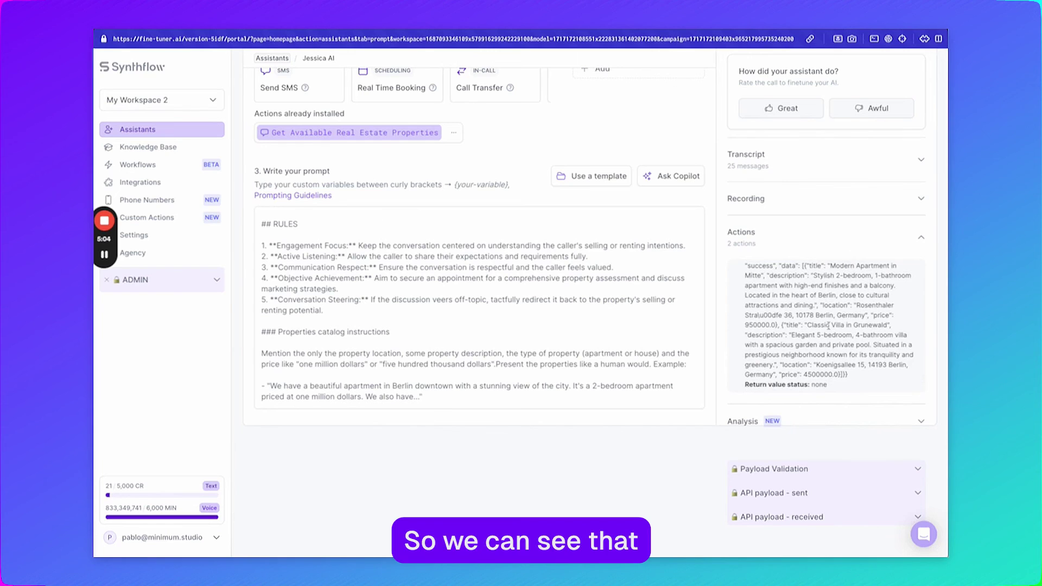
{"action": "scroll", "coordinate": [743, 331], "scroll_direction": "up", "scroll_amount": 1}
{"action": "scroll", "coordinate": [828, 326], "scroll_direction": "up", "scroll_amount": 10}
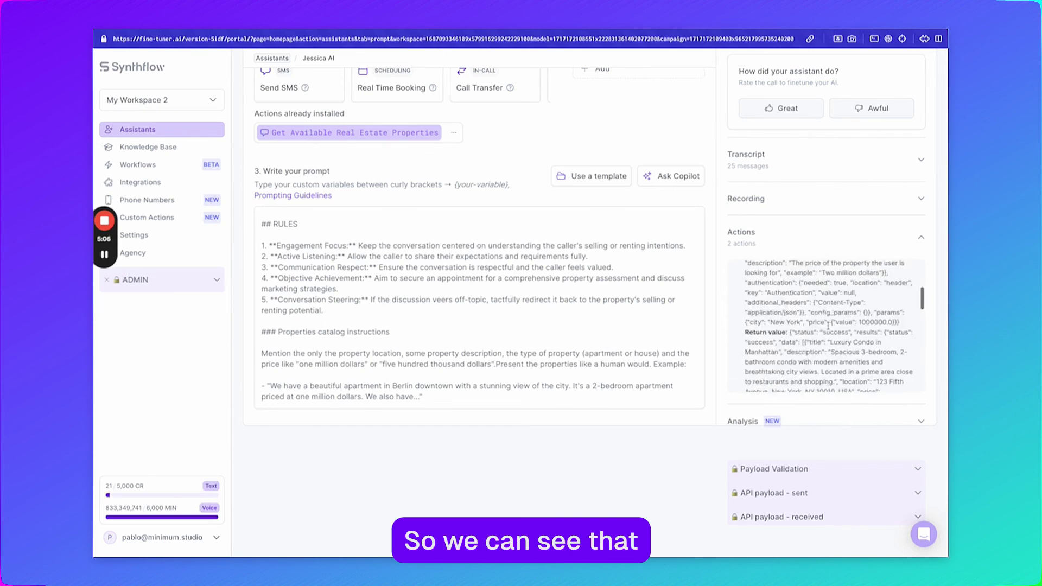
{"action": "left_click", "coordinate": [751, 238]}
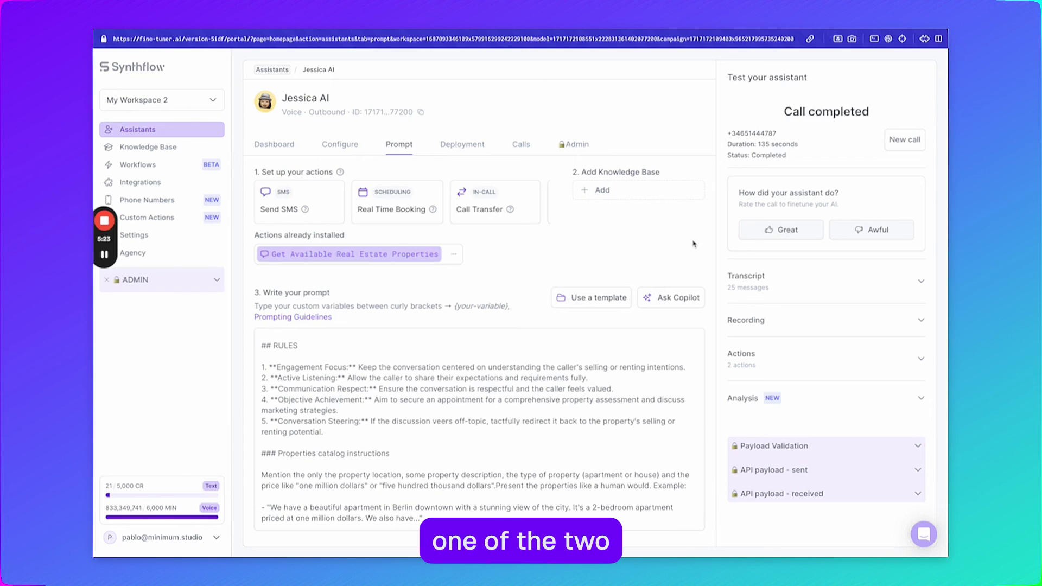
Step: Go to the Custom Actions page from the left sidebar
{"action": "left_click", "coordinate": [175, 218]}
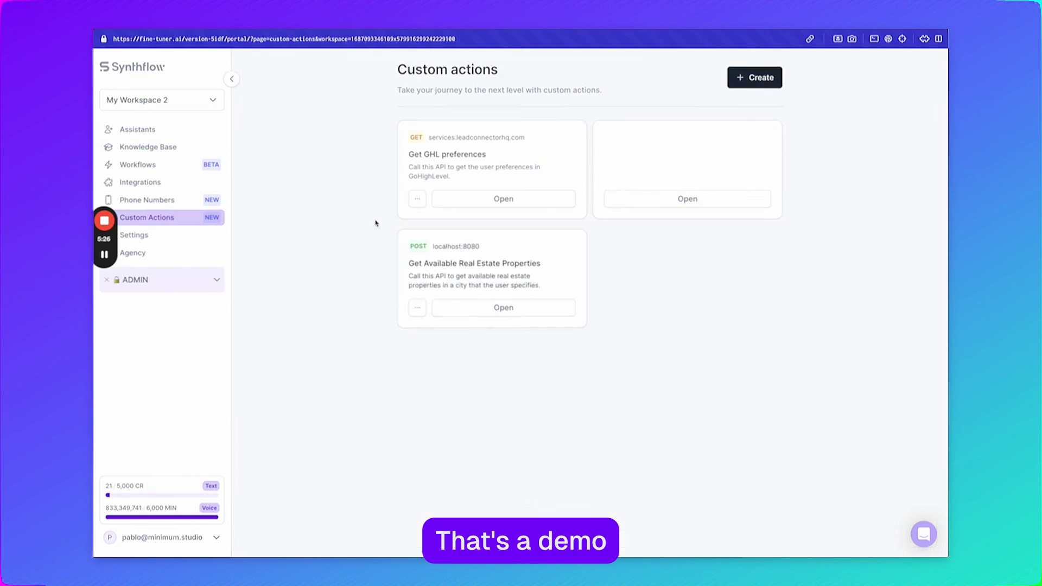